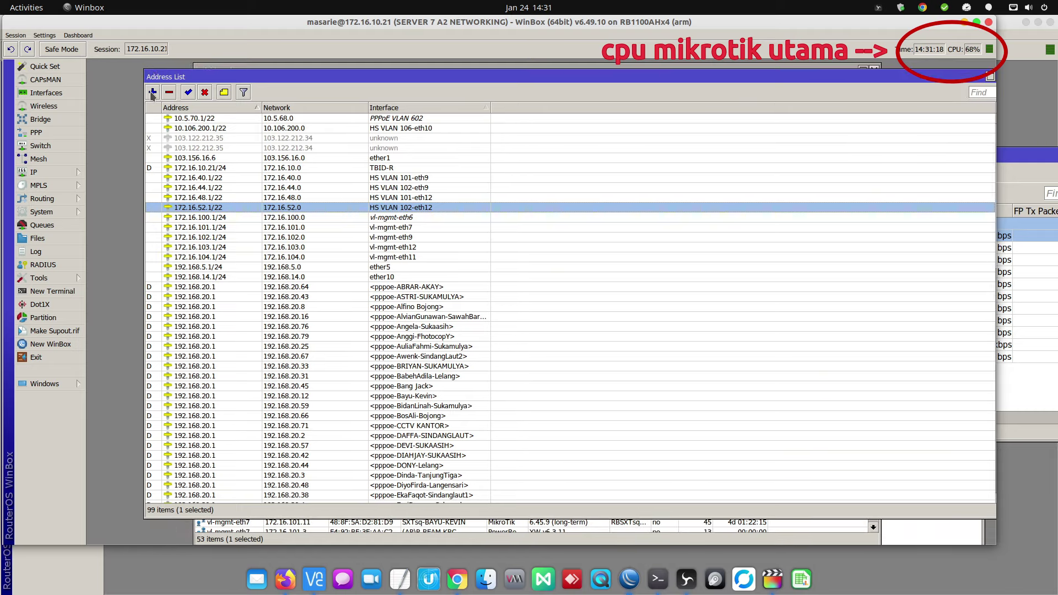
Add the IP address 10.10.5.1/30 to interface ether13 on the main router
left_click(743, 392)
scroll(763, 468, "down", 5)
left_click(767, 349)
left_click_drag(653, 345, 436, 160)
left_click(591, 209)
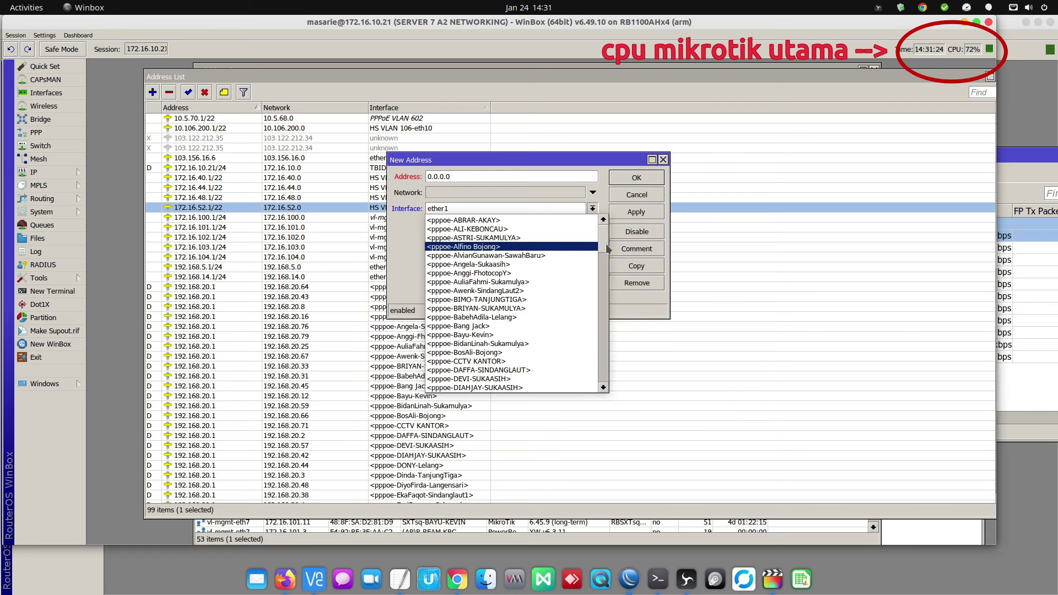
scroll(496, 309, "down", 10)
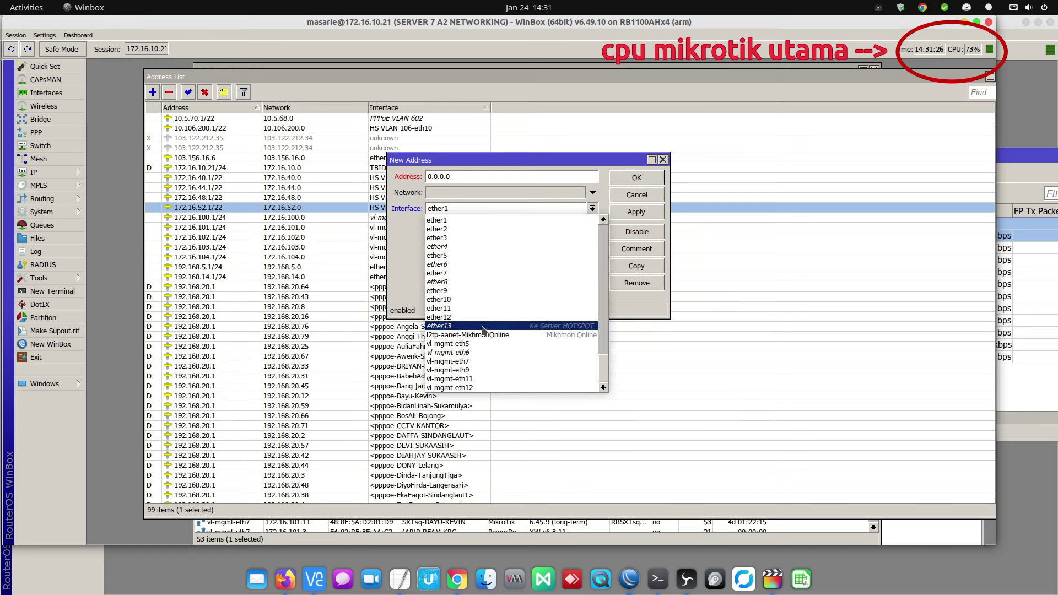
left_click(483, 327)
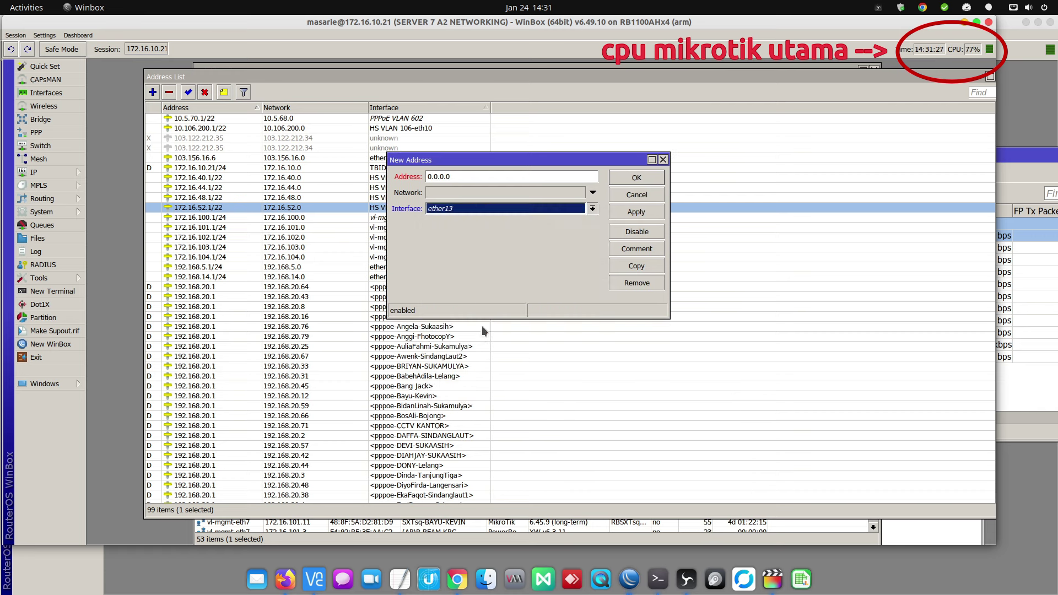
double_click(459, 178)
type("10")
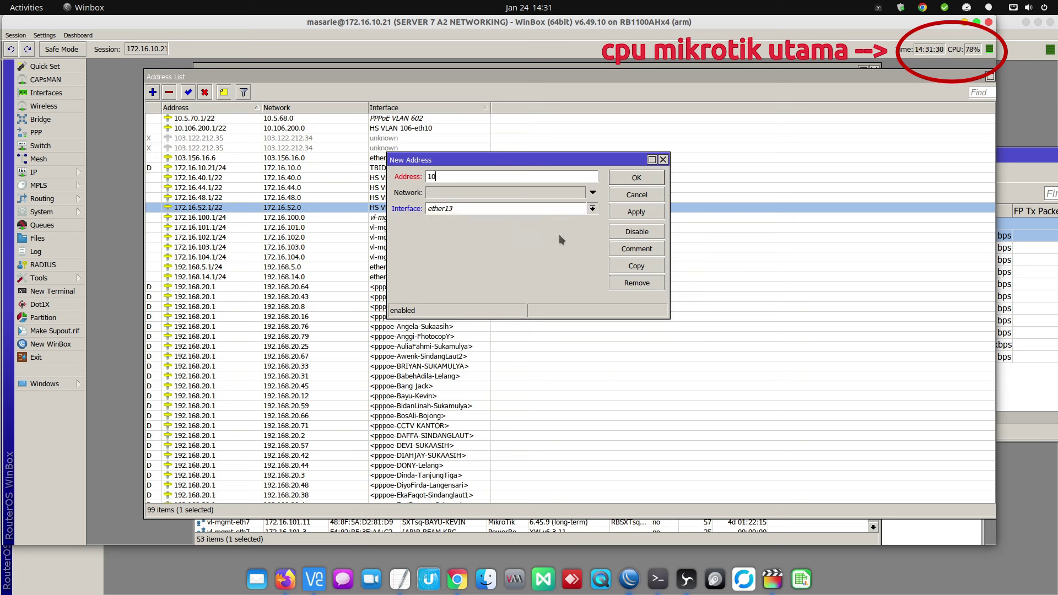
type(".10.5.1/")
left_click(637, 212)
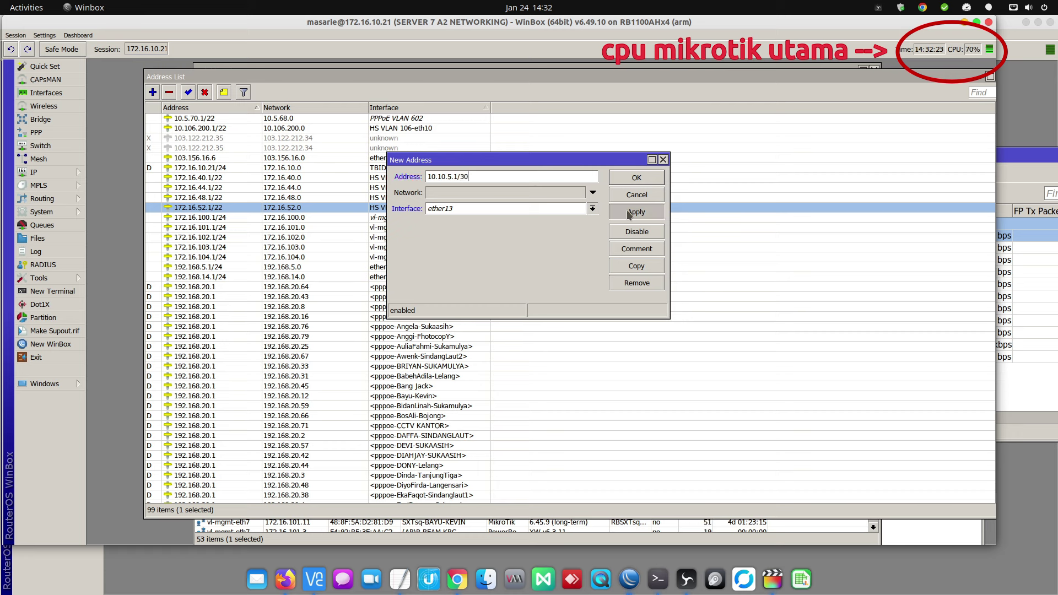
Add the comment "P2P to Server Hotspot" to the 10.10.5.1/30 address
left_click(637, 249)
type("P2P to ")
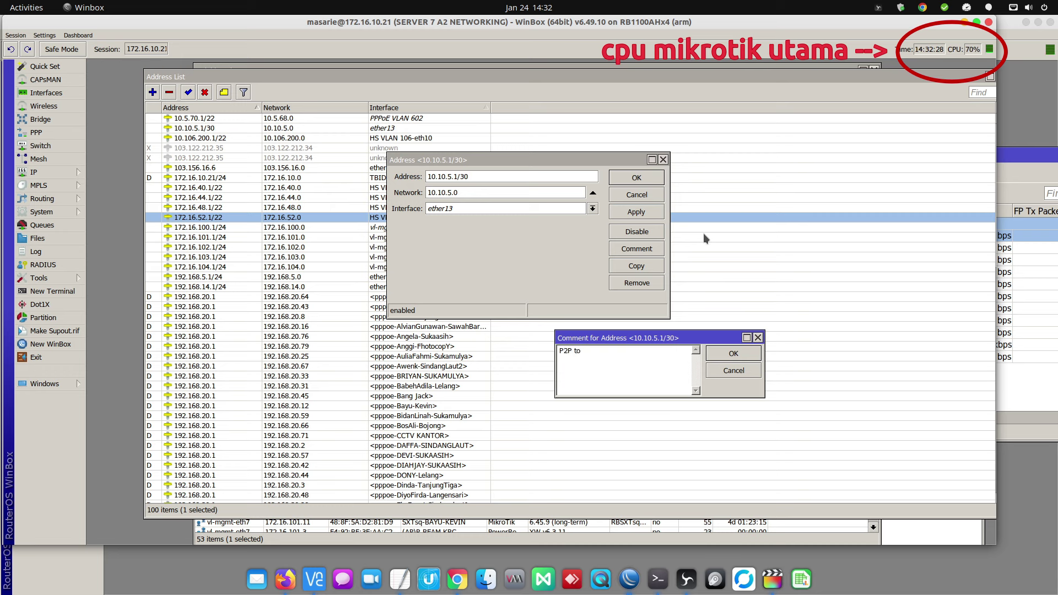
type("Server Hotspot")
key("Return")
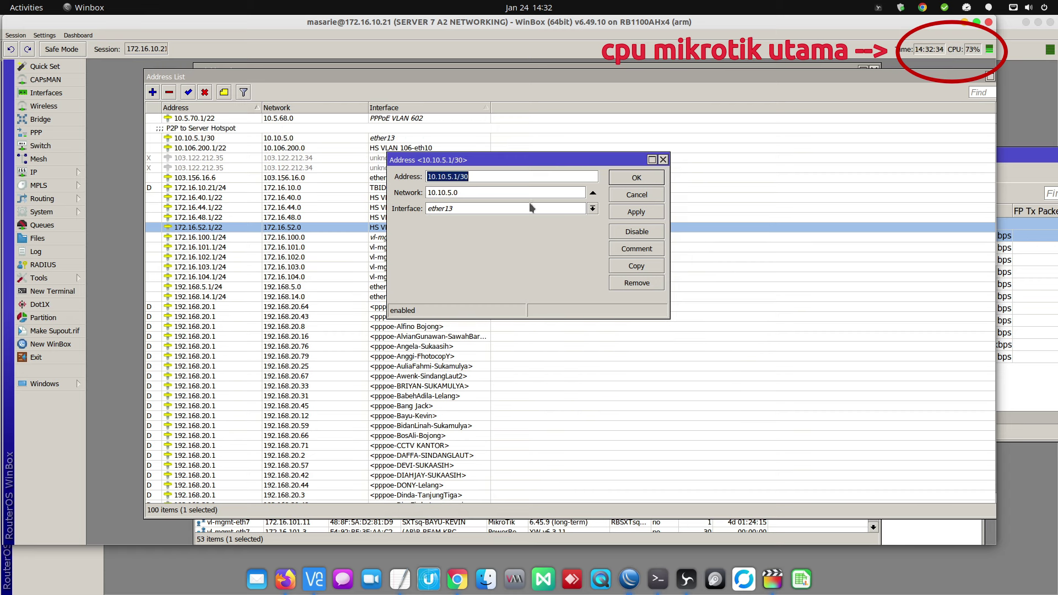
Copy the address, switch to the A2Net Hotspot Server session and add it there as 10.10.5.2/30 on ether1
right_click(459, 175)
left_click(477, 196)
right_click(632, 591)
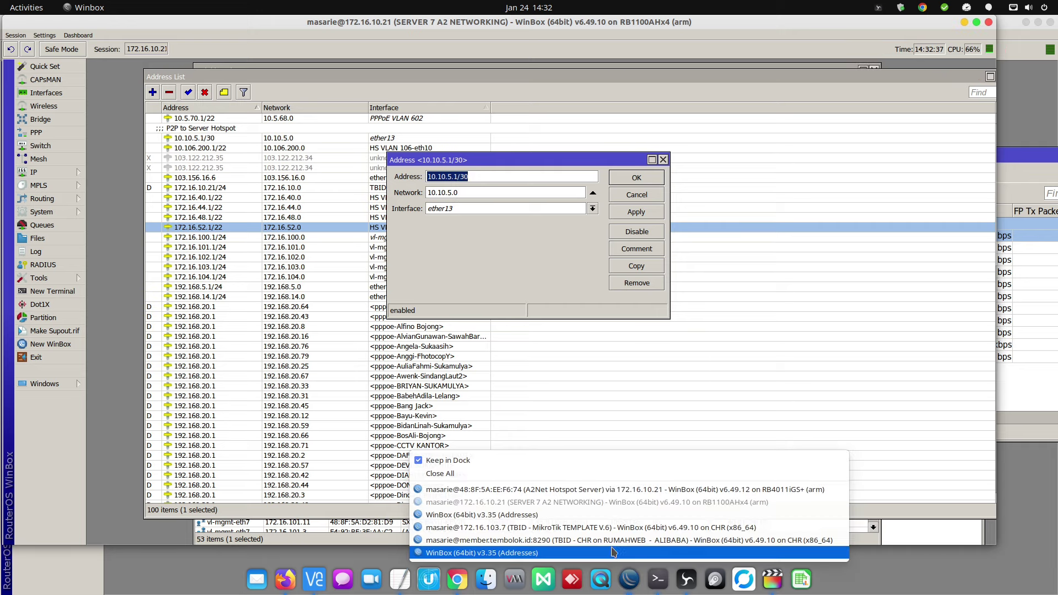
left_click(580, 490)
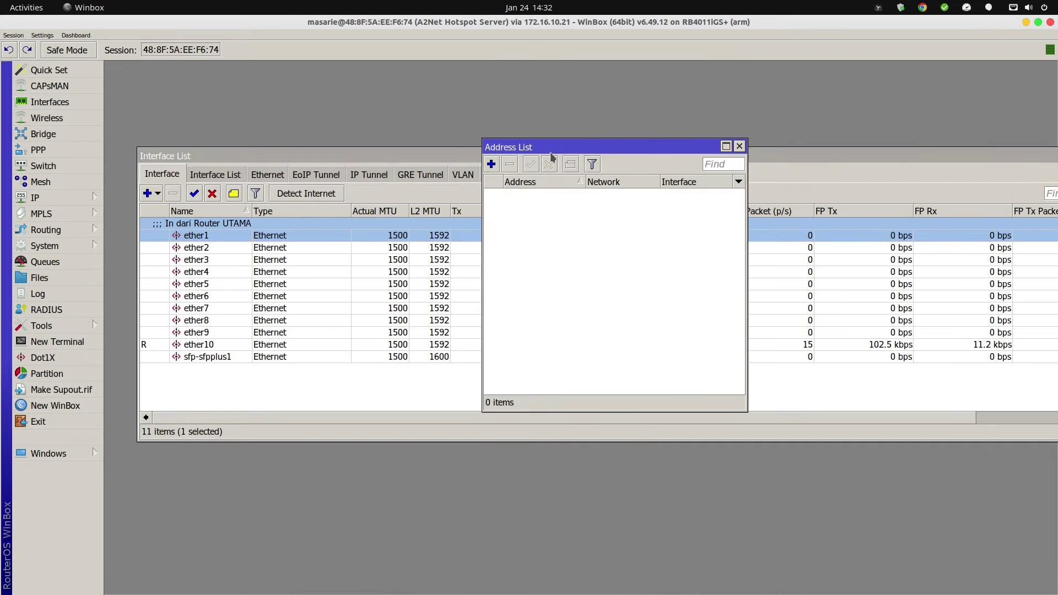
left_click(491, 164)
left_click_drag(532, 241, 566, 213)
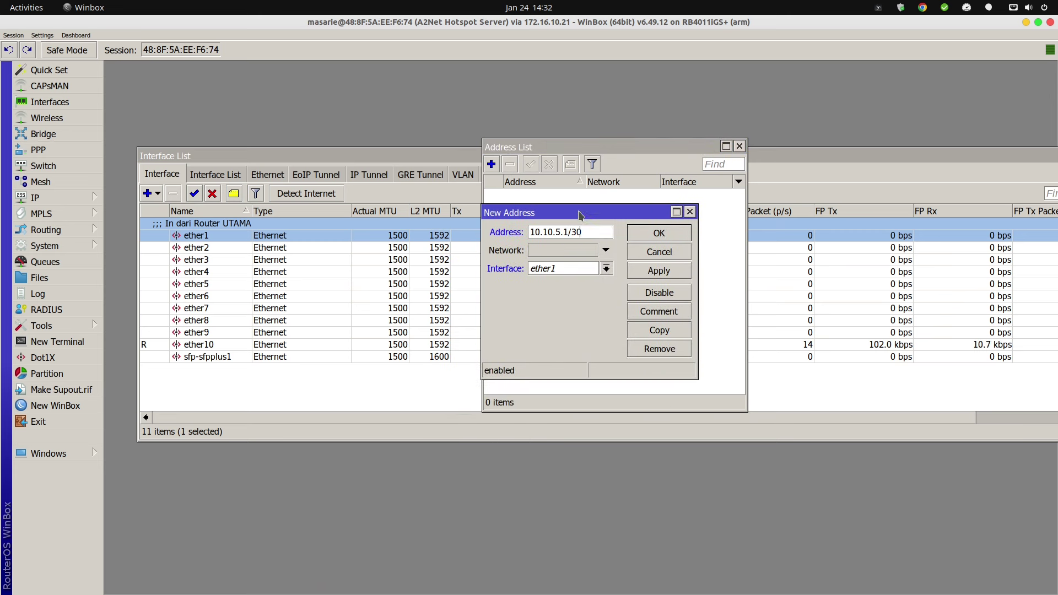
key("Right")
key("BackSpace")
left_click(659, 270)
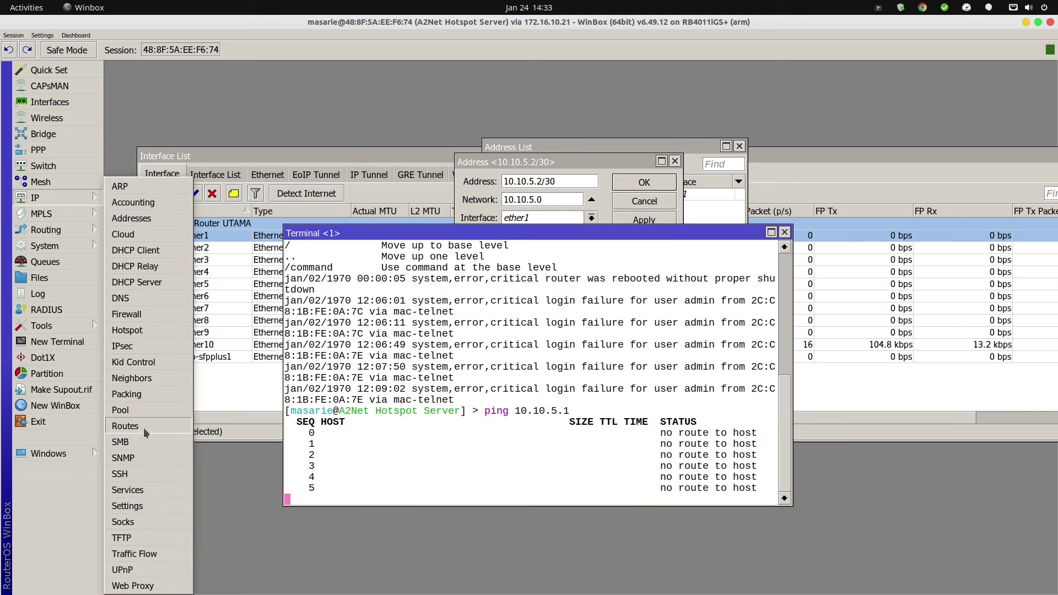
Add a default route for 0.0.0.0/0 with gateway 10.10.5.1 on the hotspot server
left_click(125, 426)
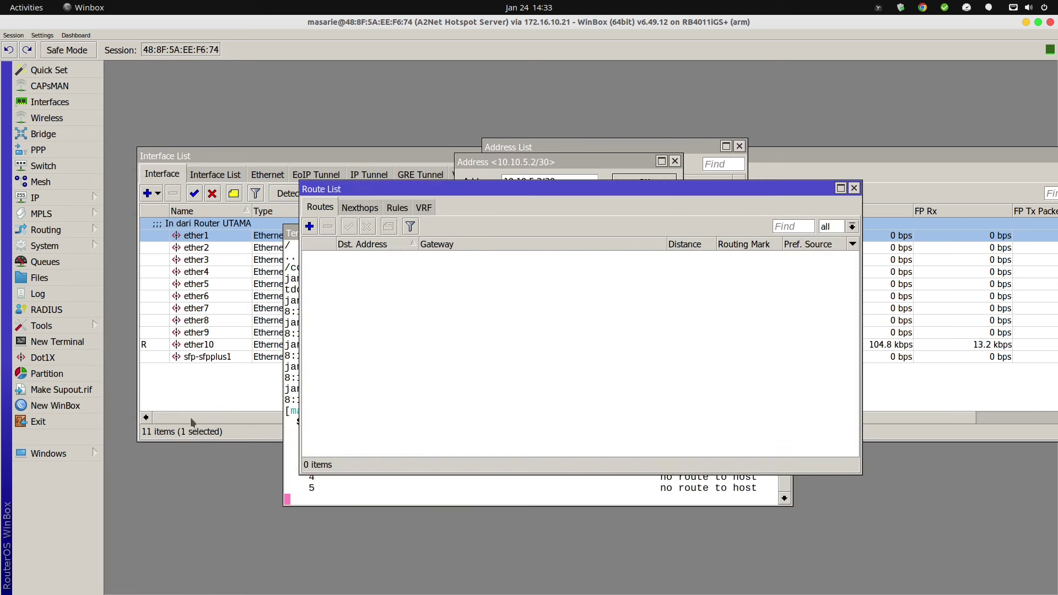
left_click(361, 133)
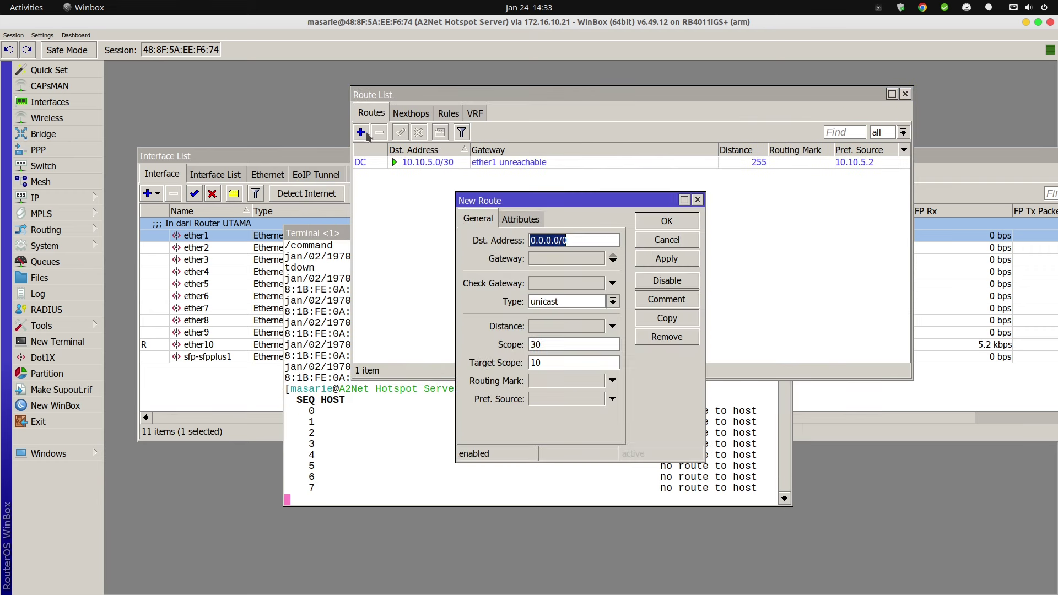
left_click(538, 257)
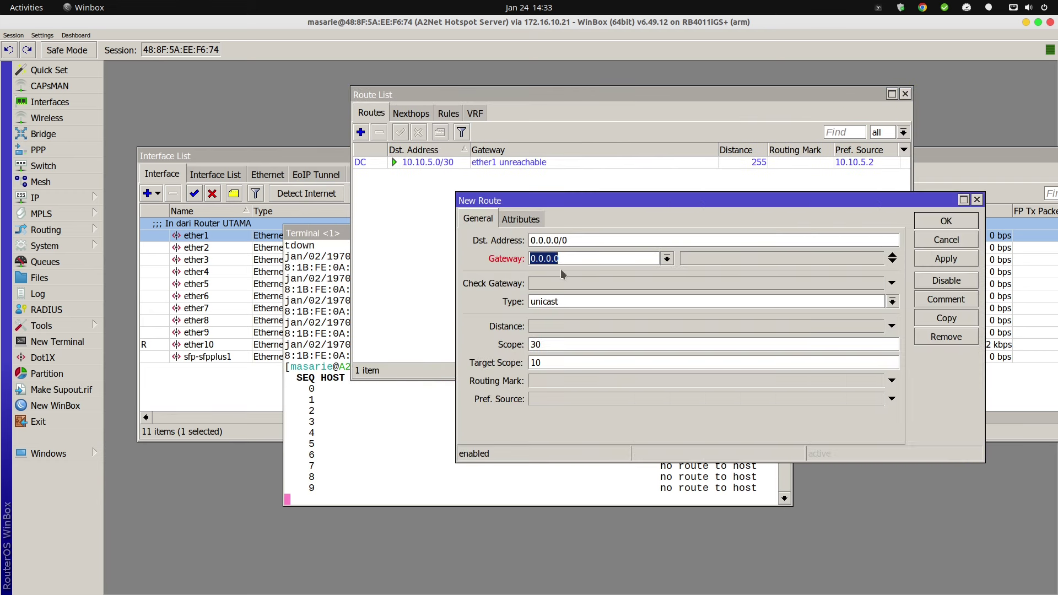
type("10.10.5.1/30")
key("BackSpace")
key("BackSpace")
key("BackSpace")
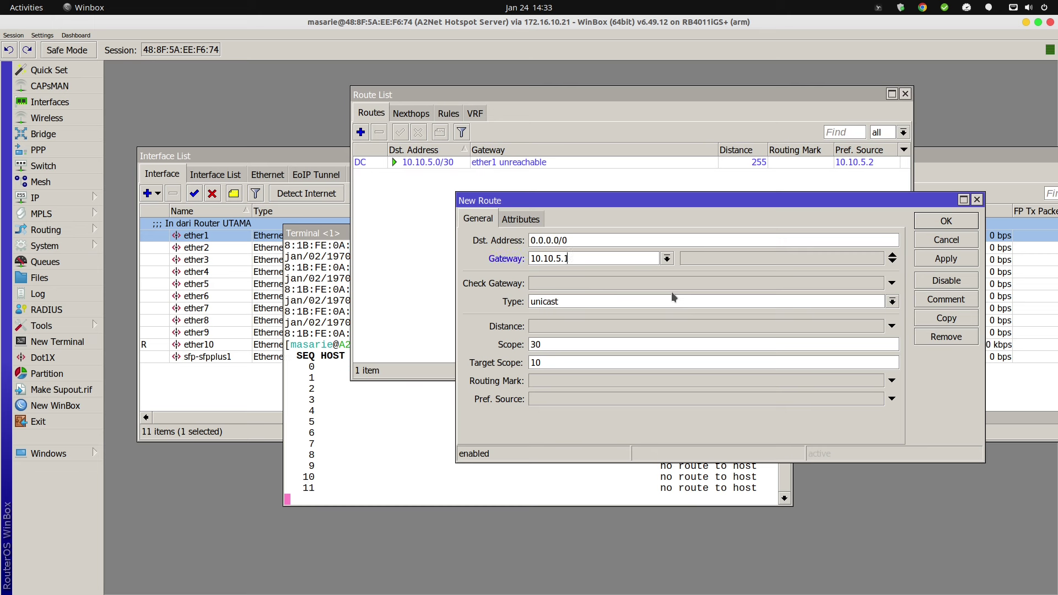
left_click(945, 259)
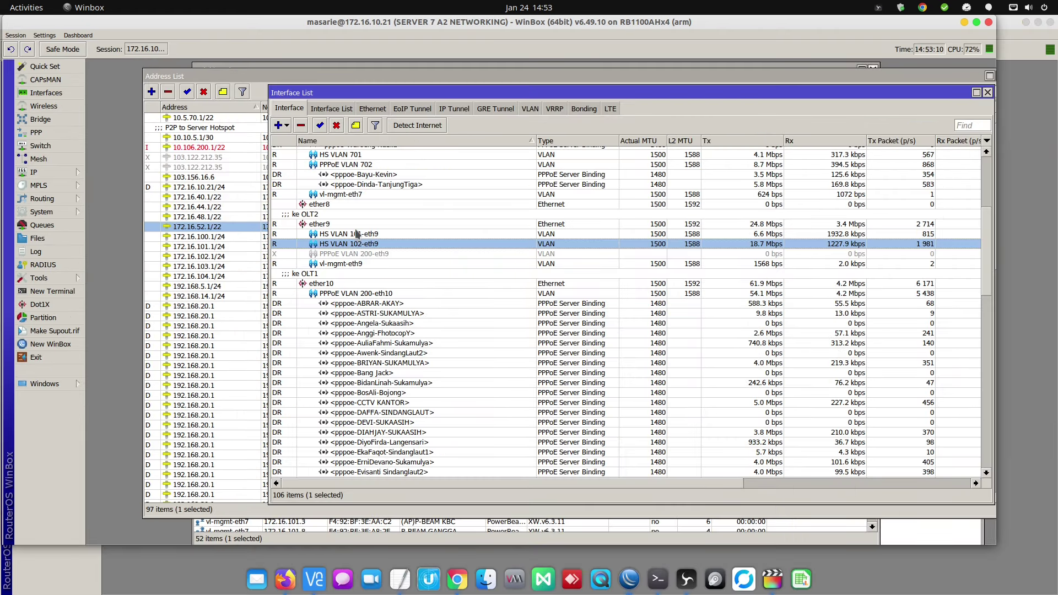
Extend the comment of ether9 on the main router to "ke OLT2 | nanti dipindah ke mikrotik"
scroll(406, 315, "down", 3)
scroll(407, 315, "down", 15)
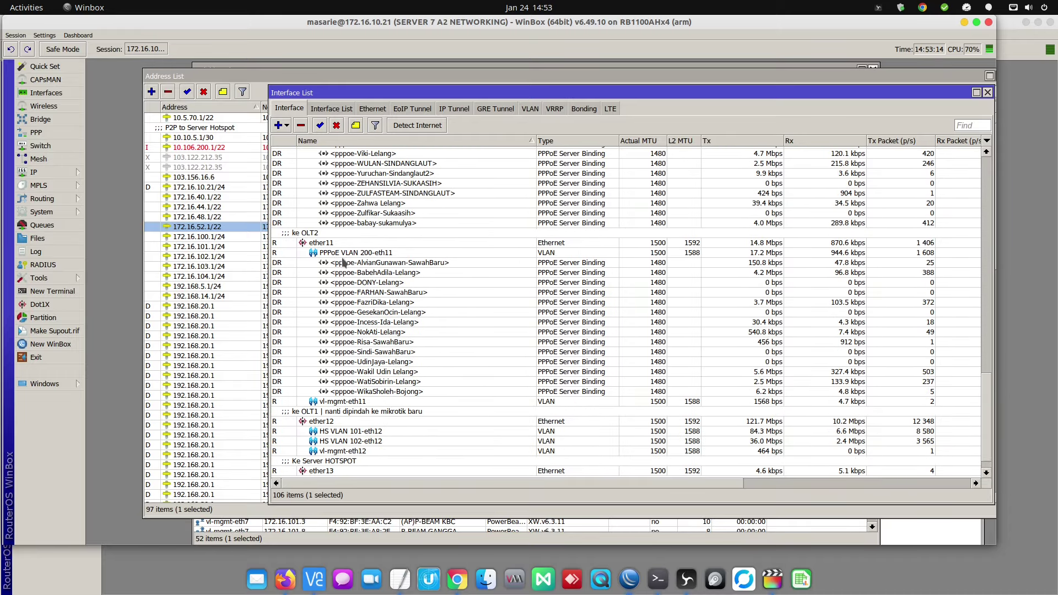
scroll(337, 263, "down", 1)
left_click(402, 398)
scroll(483, 305, "up", 3)
scroll(483, 304, "up", 15)
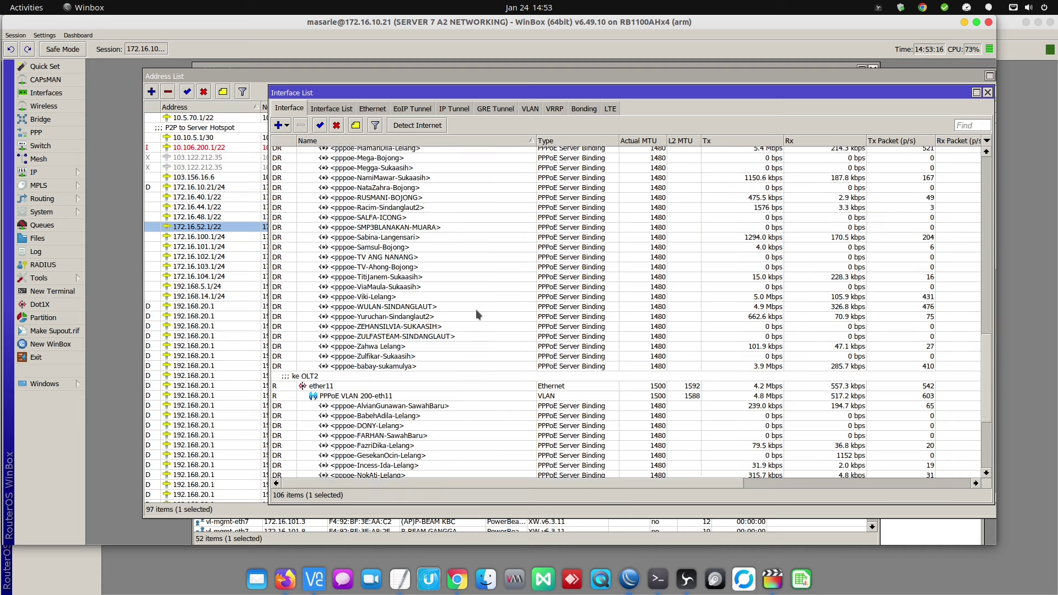
left_click(326, 331)
left_click(356, 125)
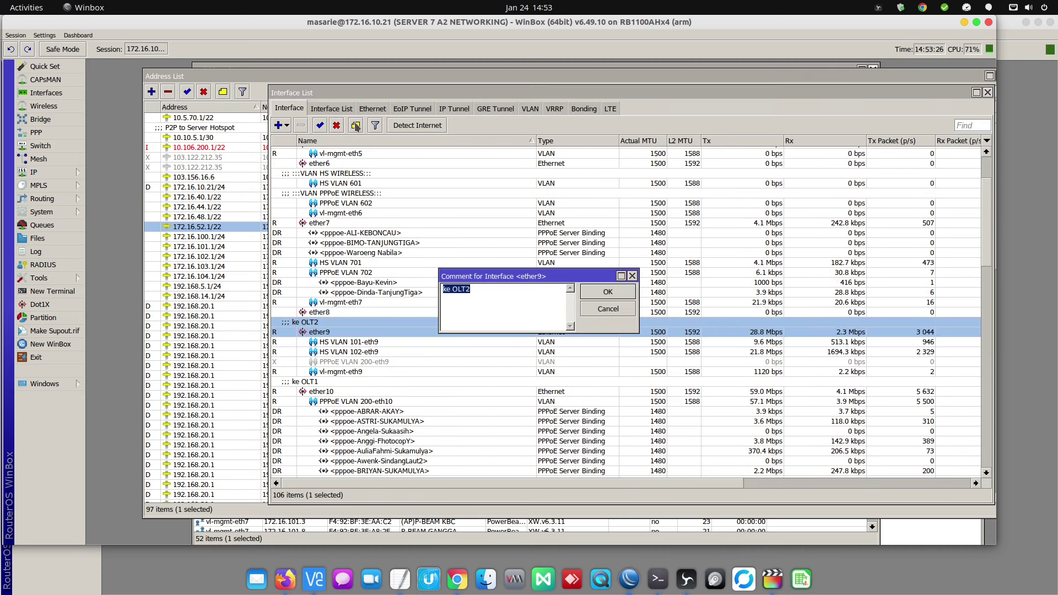
left_click(511, 296)
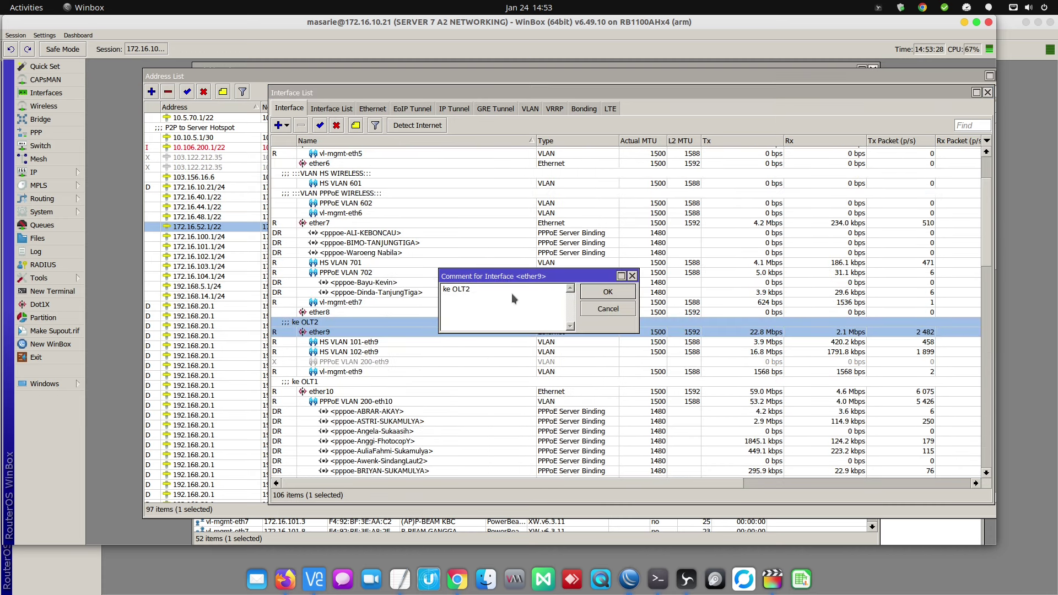
type("| nanti dipindah ke mikrotik")
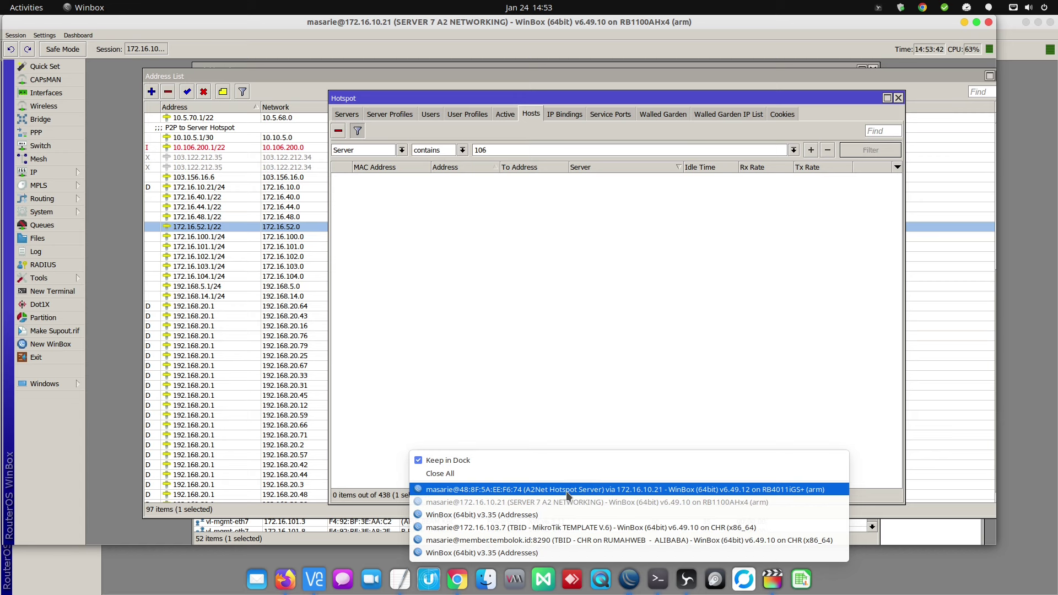
Switch to the A2Net Hotspot Server session and comment interface ether4 as "ke OLT1"
left_click(566, 490)
left_click(55, 102)
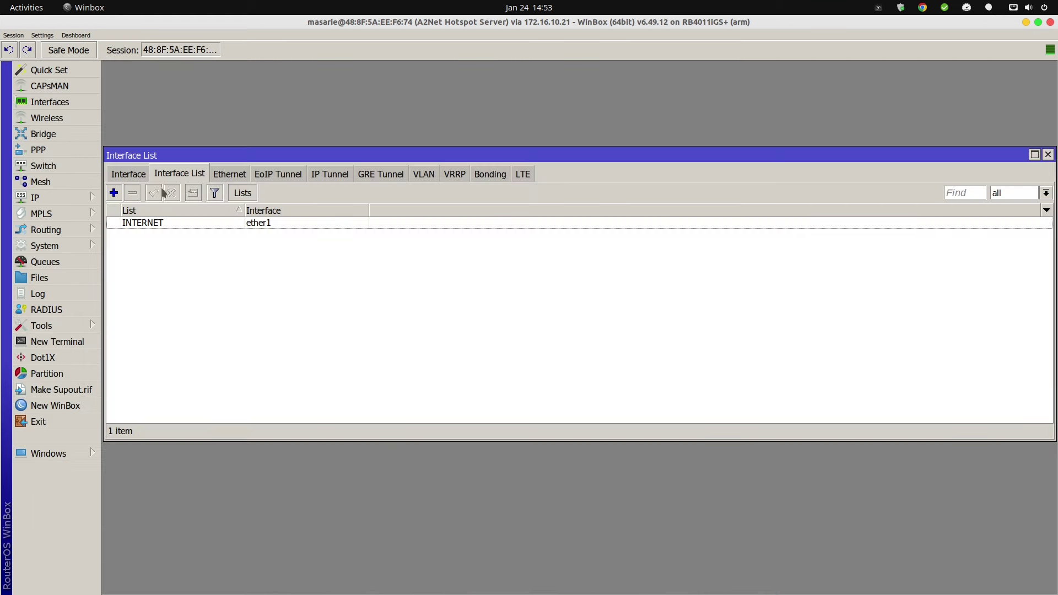
left_click(187, 284)
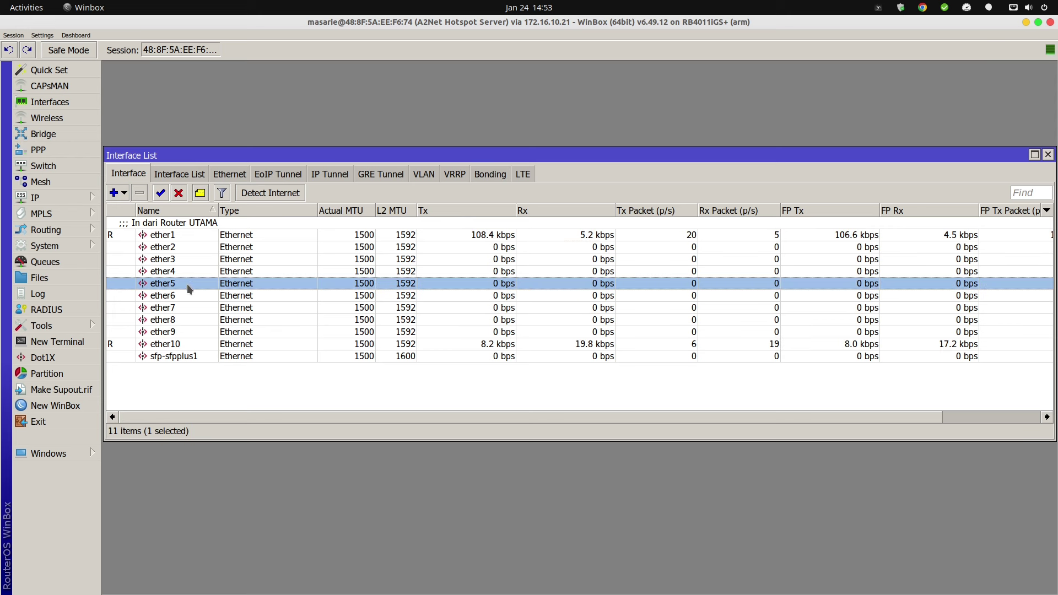
left_click(187, 272)
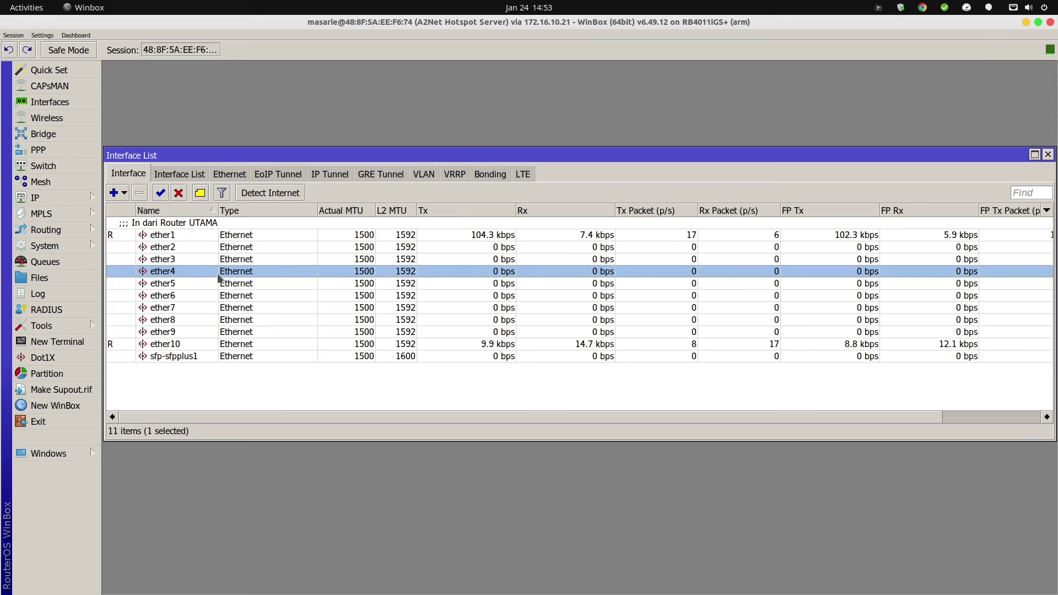
left_click(202, 195)
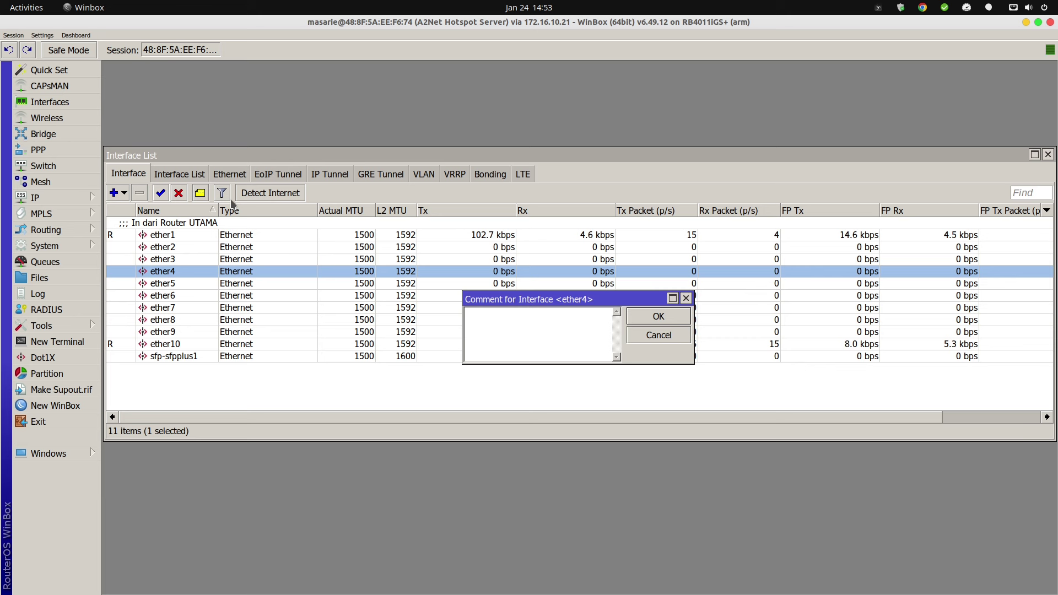
type("ke OLT")
left_click(659, 317)
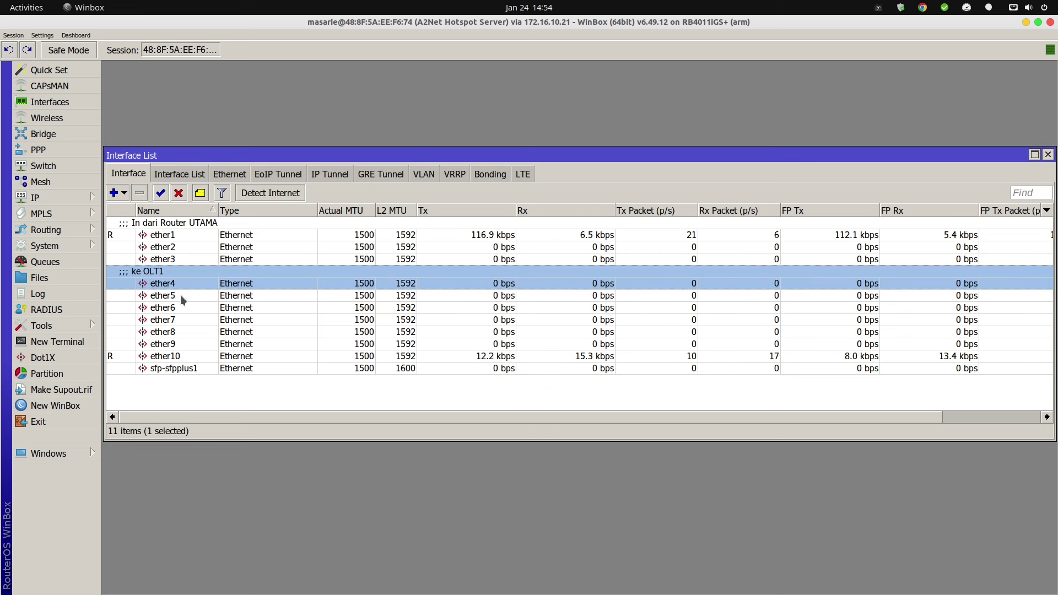
Comment interface ether5 on the hotspot server as "ke OLT2"
left_click(176, 296)
double_click(173, 295)
key("Escape")
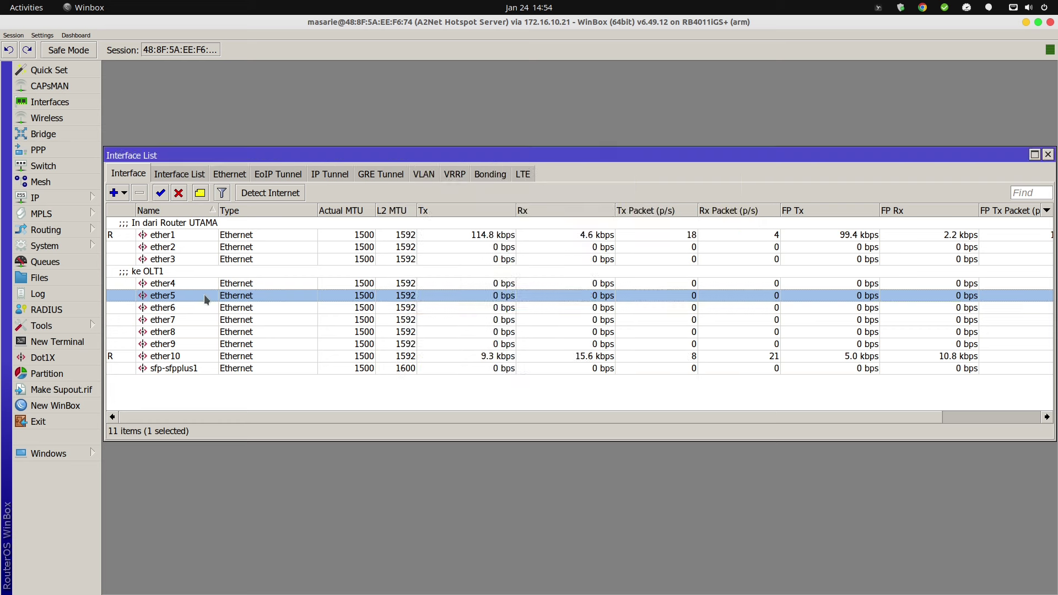
left_click(200, 193)
type("ke OLT2")
key("Return")
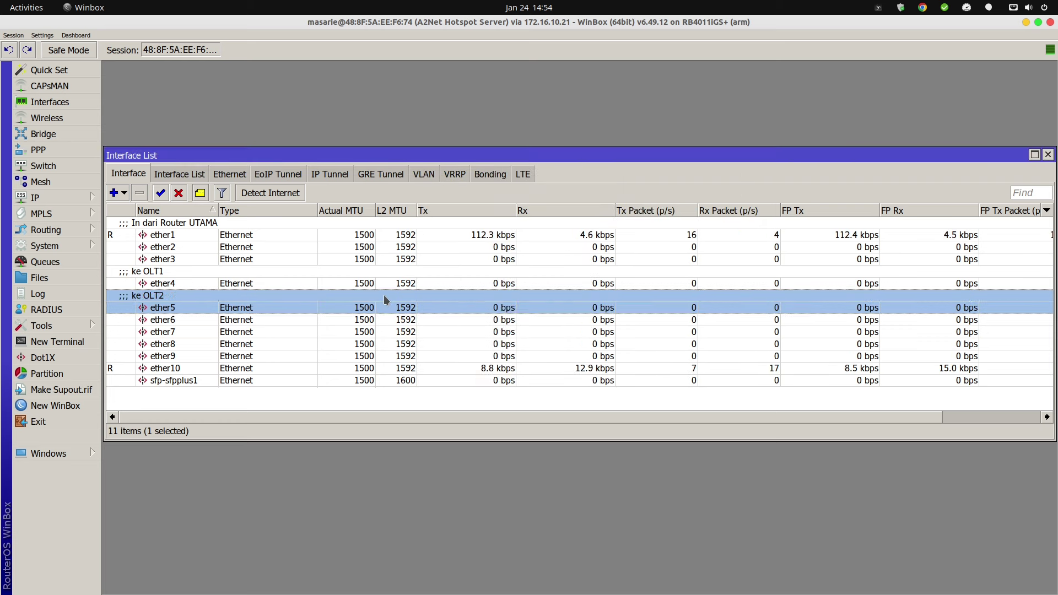
Create a VLAN interface named "VL 101 - eth4" with VLAN ID 101 on ether4 of the hotspot server
left_click(232, 283)
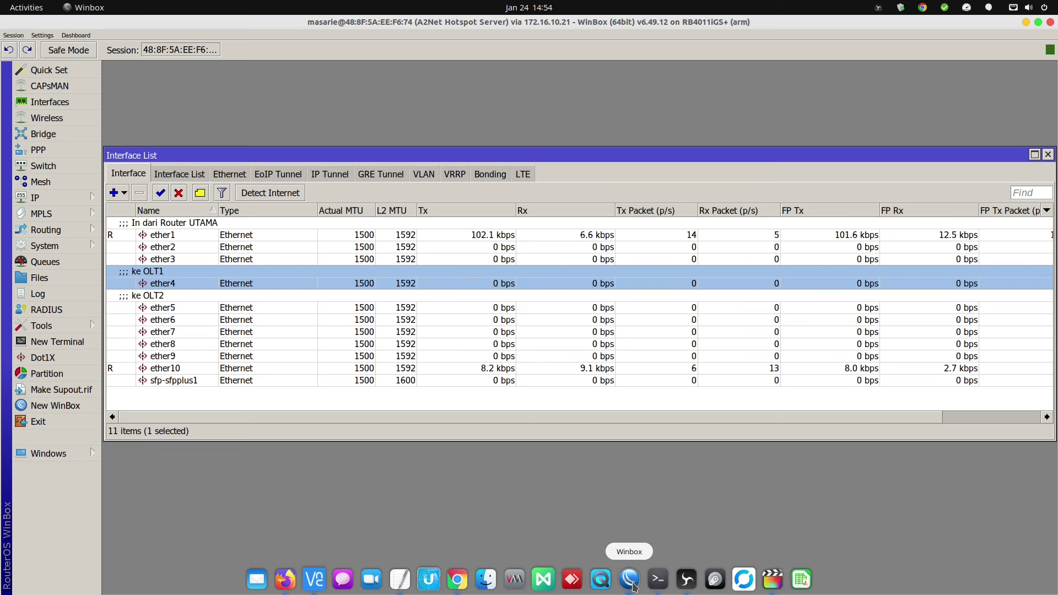
left_click(633, 587)
left_click(620, 503)
left_click(114, 193)
left_click(141, 242)
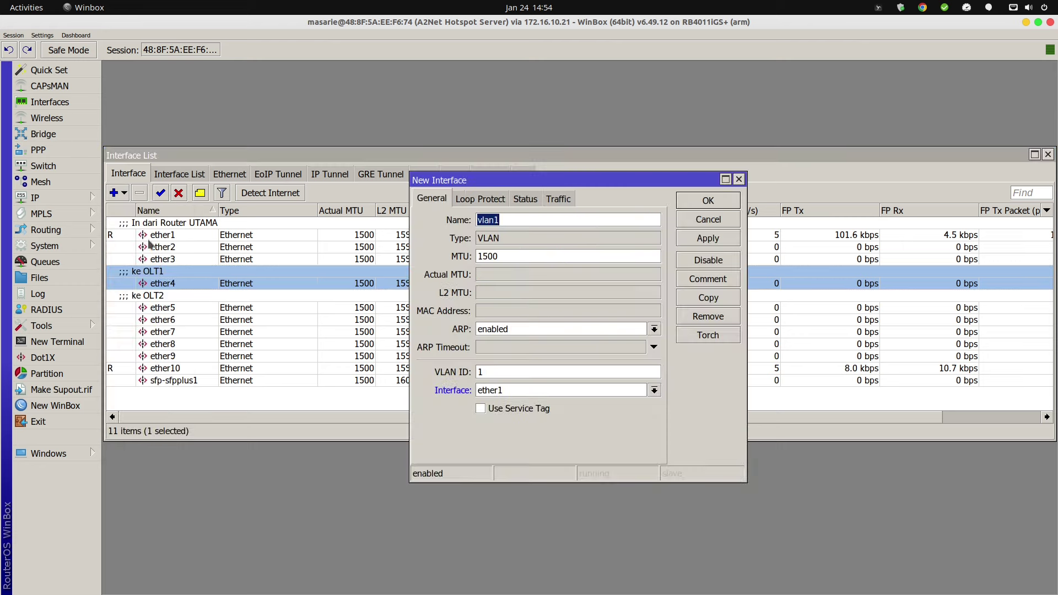
type("VL 101 - eth4")
left_click(518, 372)
type("101")
left_click(516, 391)
left_click(520, 427)
left_click(701, 241)
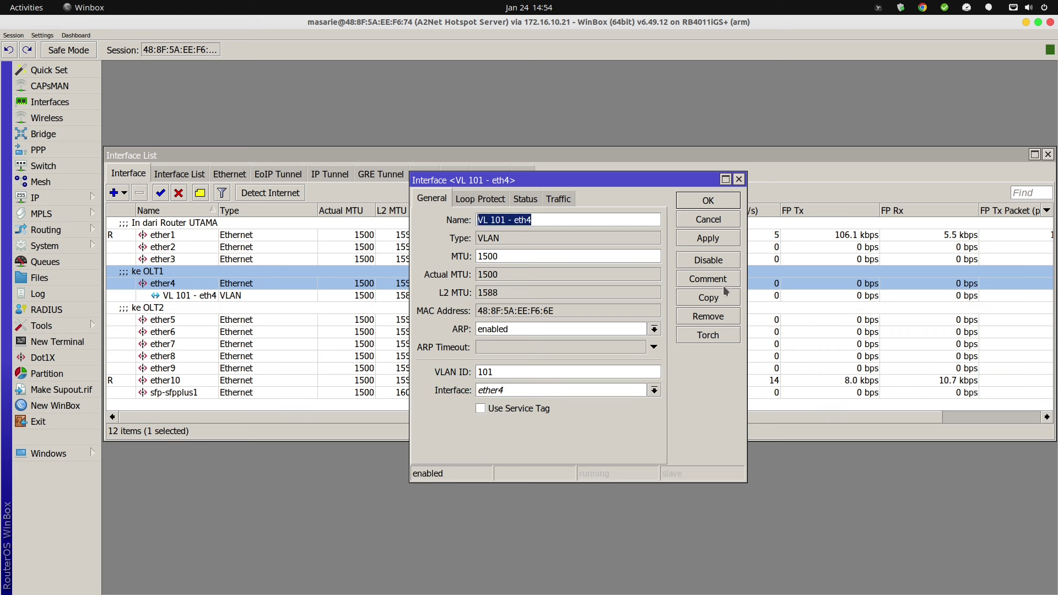
Duplicate the ether4 VLAN as "VL 101 - eth5", assigned to ether5 with VLAN ID 101
left_click(715, 302)
type("VL 101 - eth4")
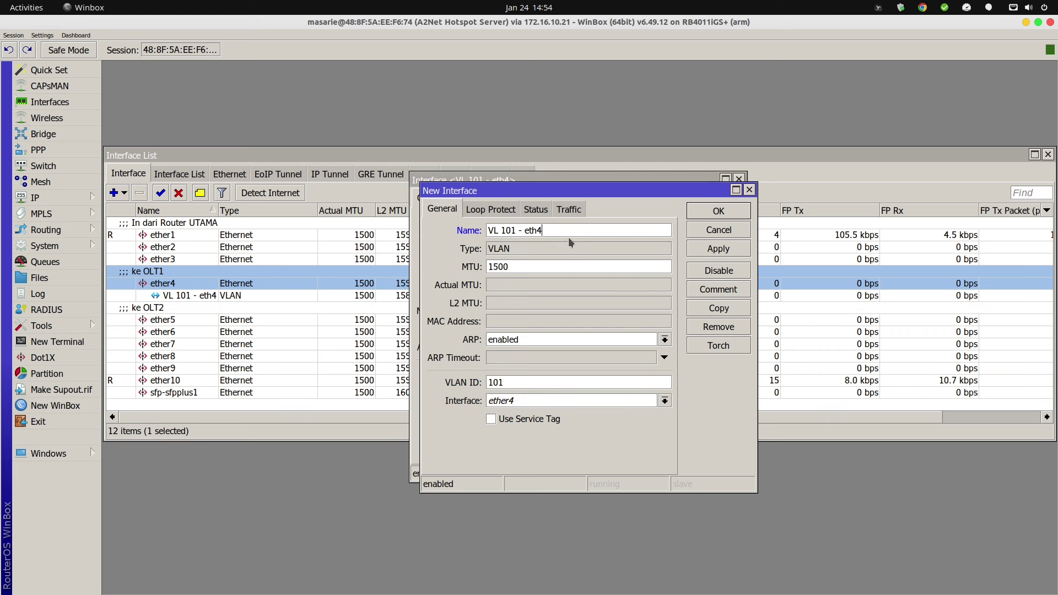
key("BackSpace")
type("5")
left_click(535, 406)
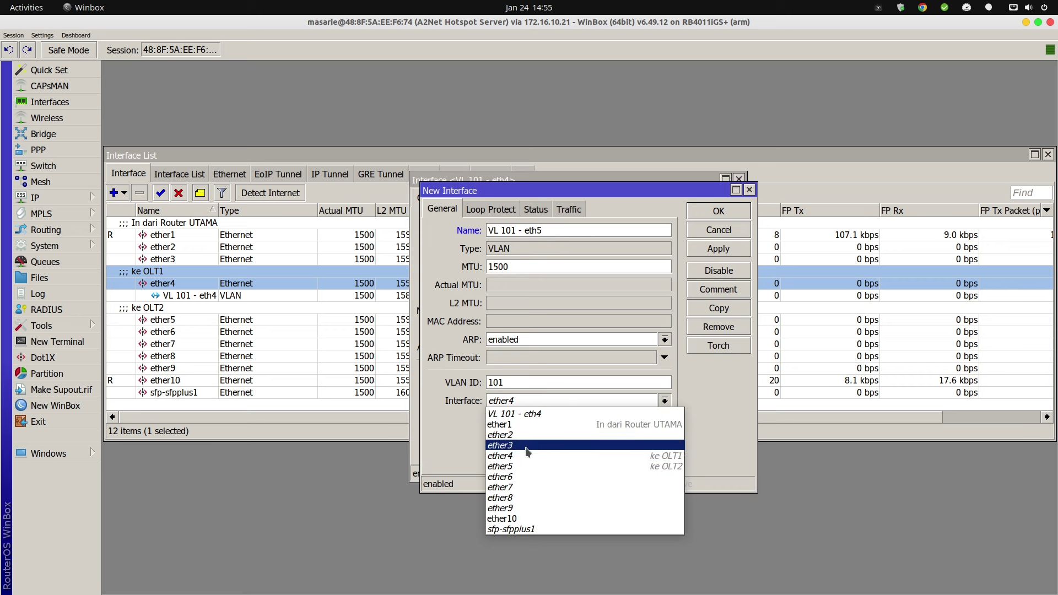
left_click(532, 467)
left_click(719, 248)
Duplicate the ether5 VLAN as "VL 102 - eth4", assigned to ether4 with VLAN ID 102
left_click(718, 308)
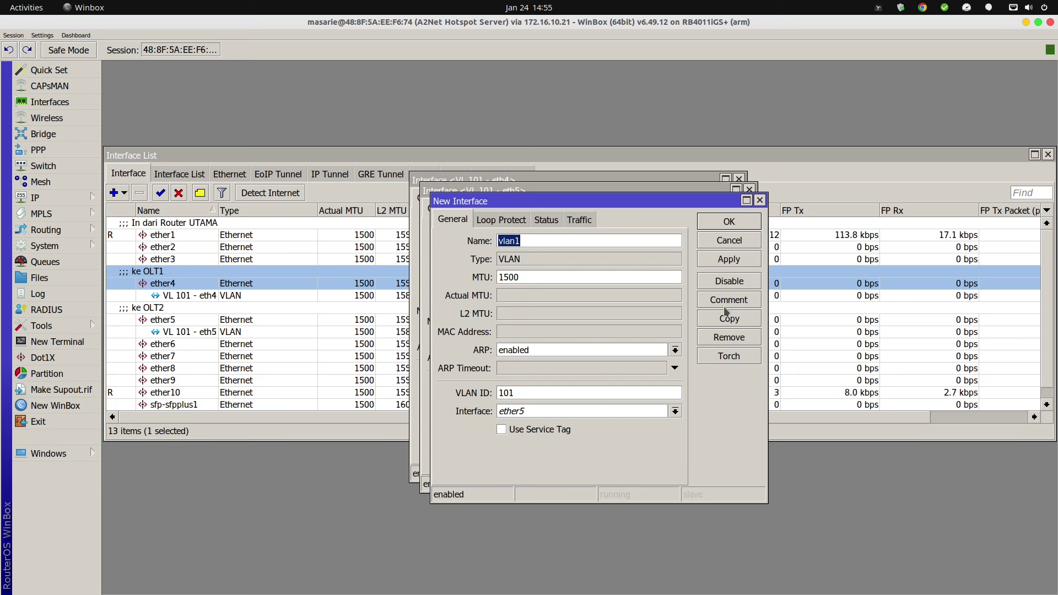
left_click(526, 241)
key("BackSpace")
type("2")
left_click(533, 392)
key("BackSpace")
type("2")
left_click(674, 412)
left_click(551, 468)
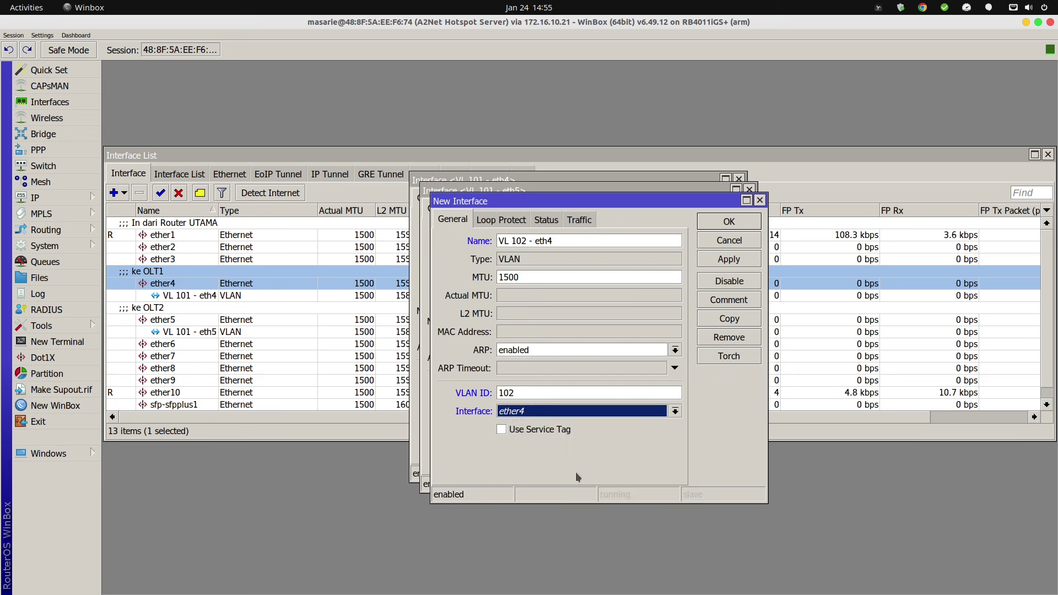
left_click(728, 260)
Duplicate the "VL 102 - eth4" VLAN as "VL 102 - eth5", assigned to ether5, and close the VLAN windows
left_click(729, 319)
left_click(533, 251)
left_click(562, 251)
key("BackSpace")
type("5")
left_click(666, 425)
left_click(551, 510)
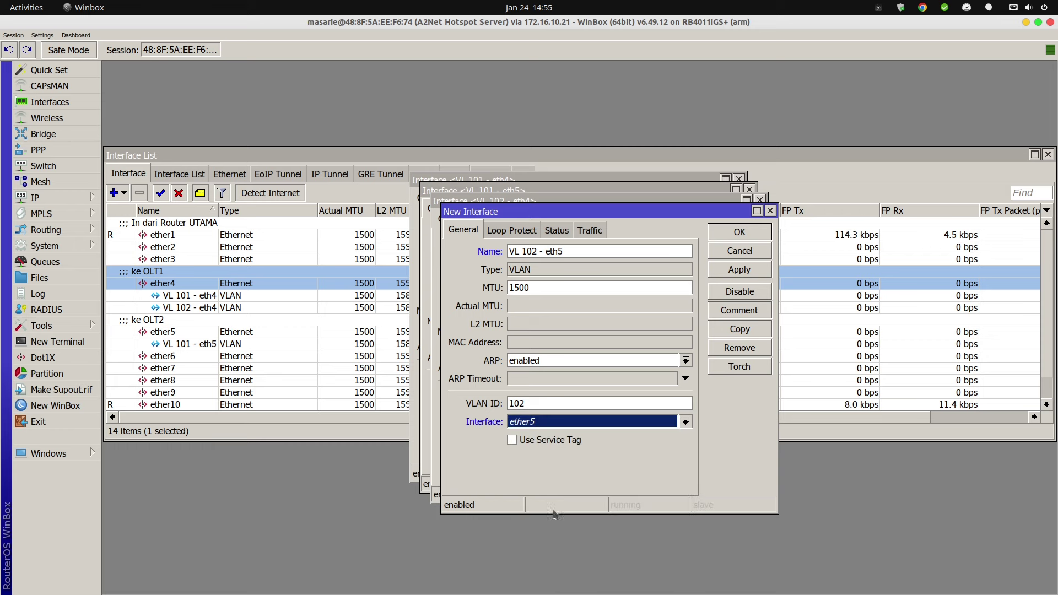
left_click(740, 232)
key("Escape")
key("Escape")
key("Escape")
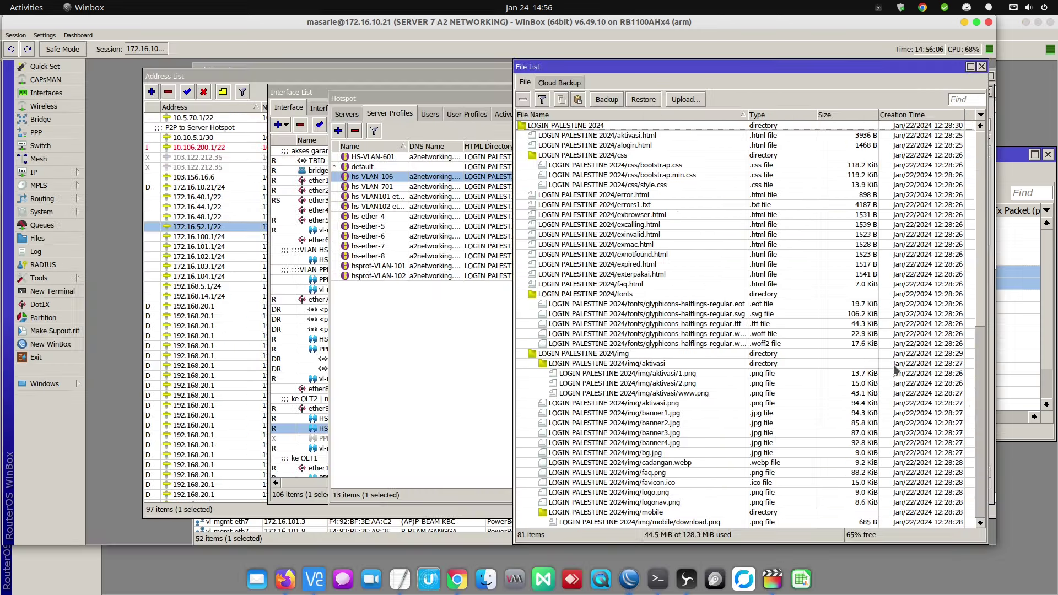
Download the LOGIN PALESTINE 2024 directory from the SERVER 7 router to the Desktop, deleting the old LOGIN PALESTINE 2023 folder there before confirming
left_click(574, 128)
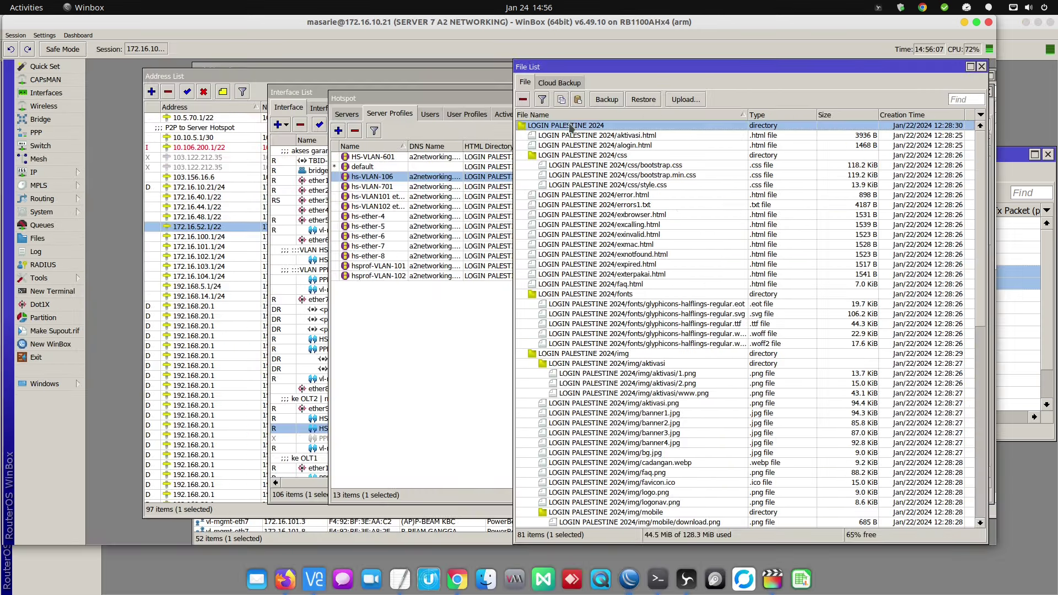
right_click(572, 126)
left_click(593, 200)
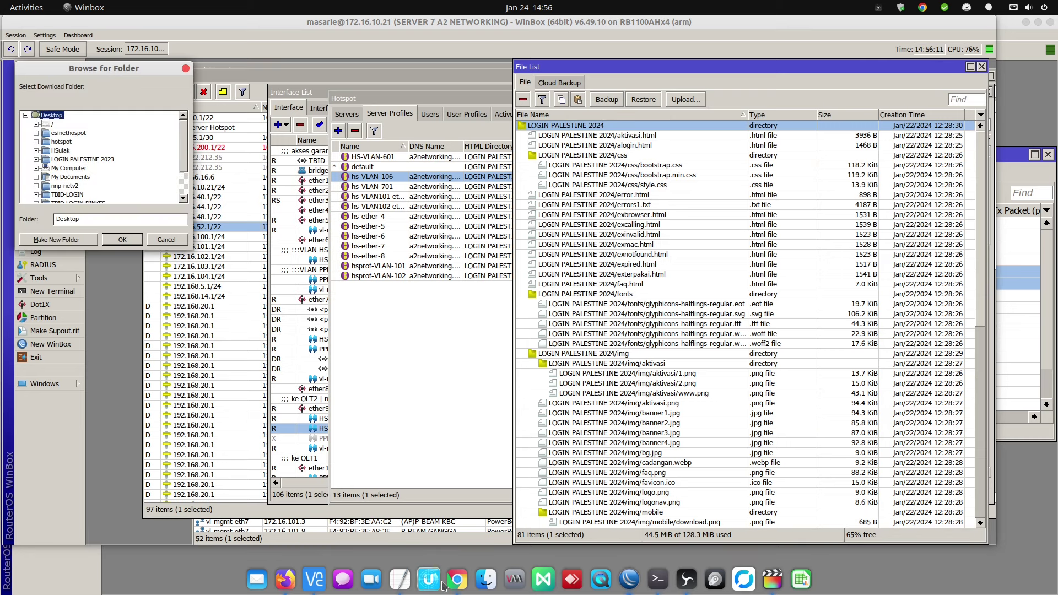
left_click(487, 582)
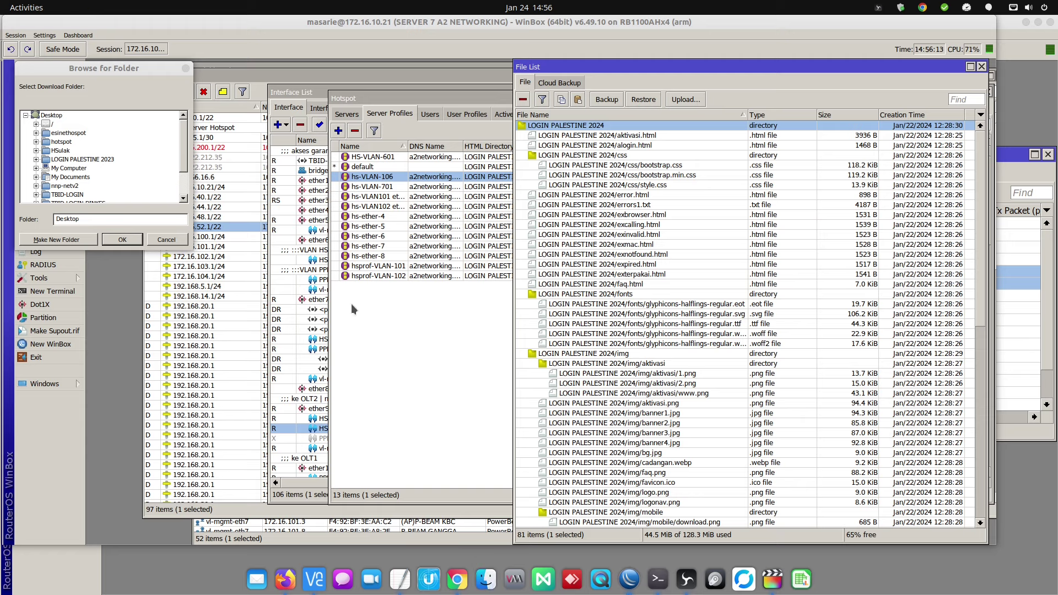
left_click(62, 120)
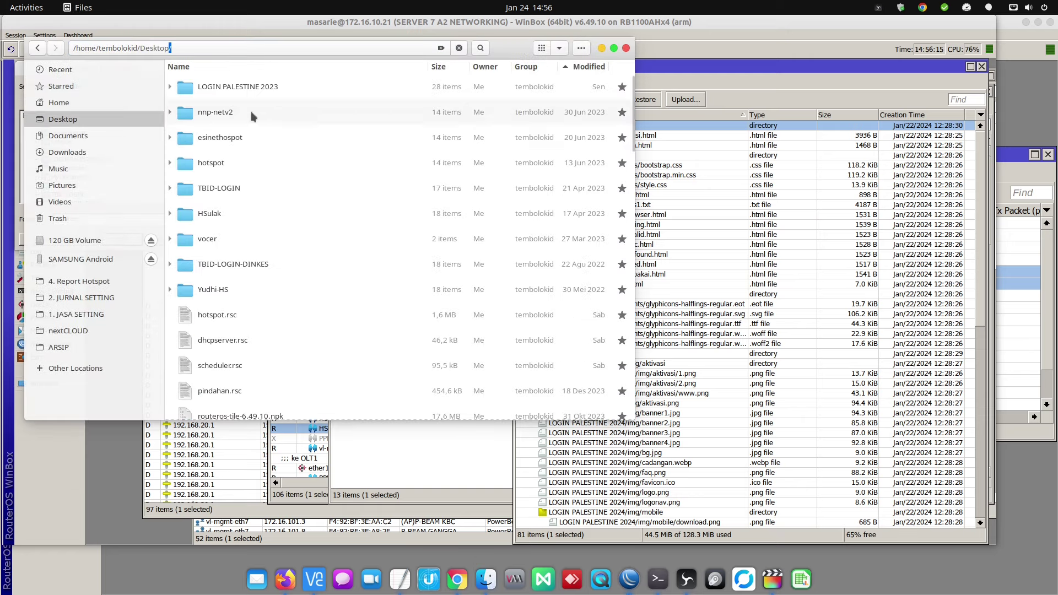
left_click(329, 91)
key("Delete")
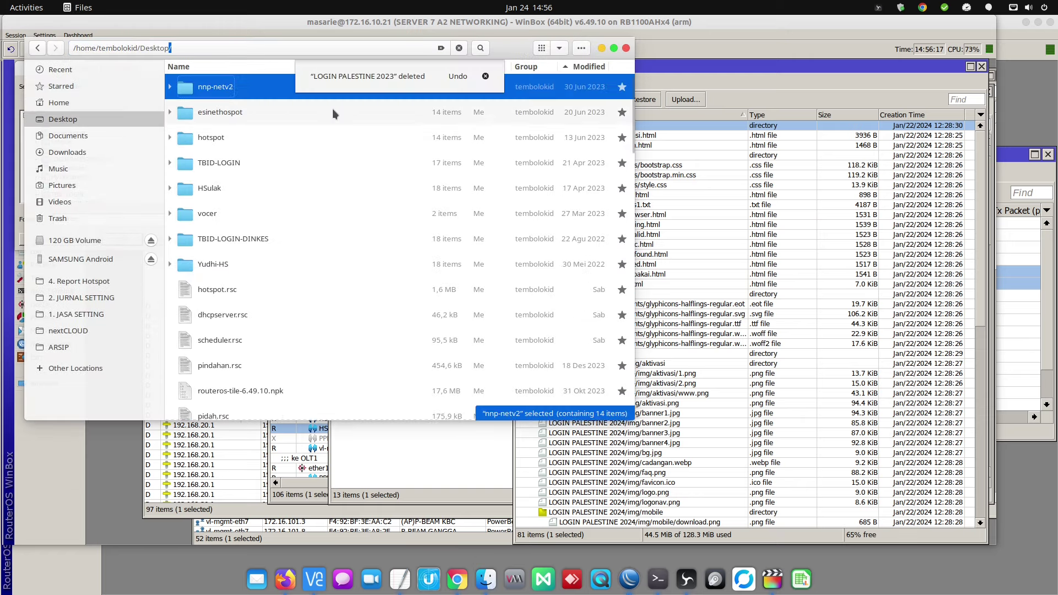
left_click(627, 48)
left_click(120, 239)
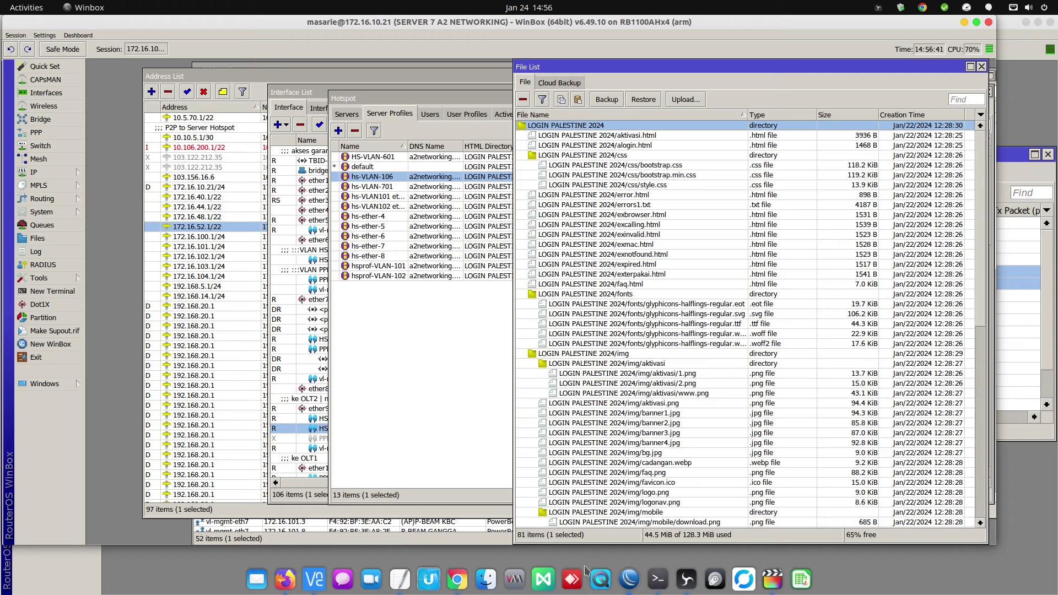
Switch to the A2Net Hotspot Server session and open its file list
right_click(632, 587)
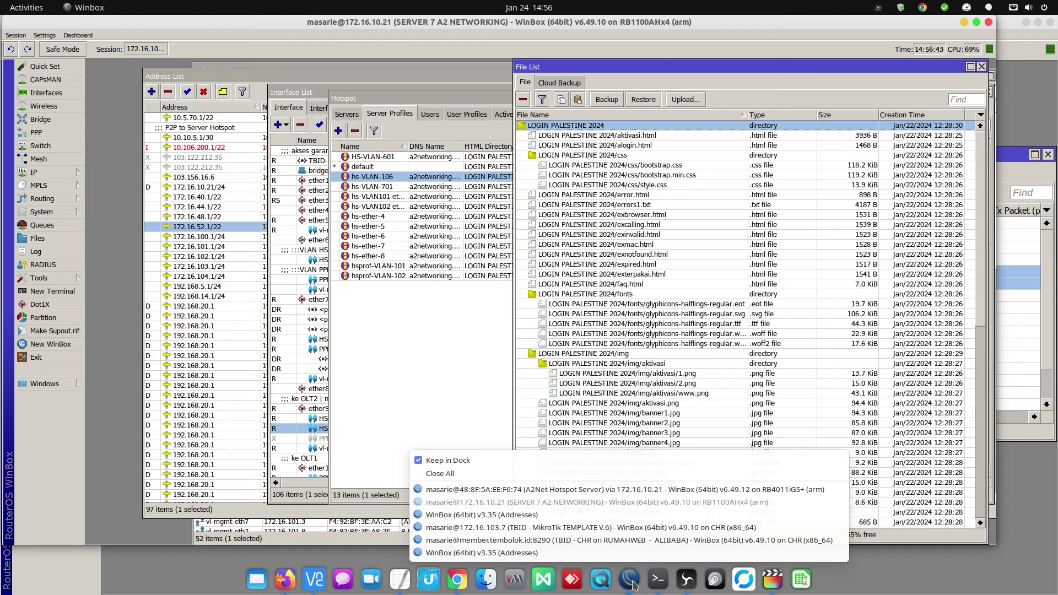
left_click(606, 491)
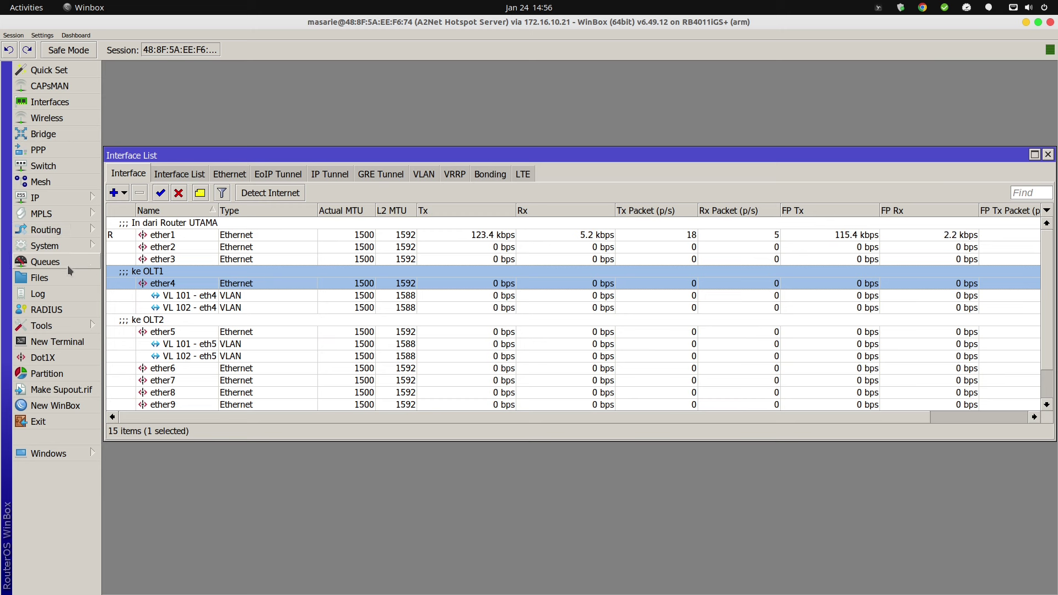
left_click(54, 278)
left_click_drag(419, 193, 414, 190)
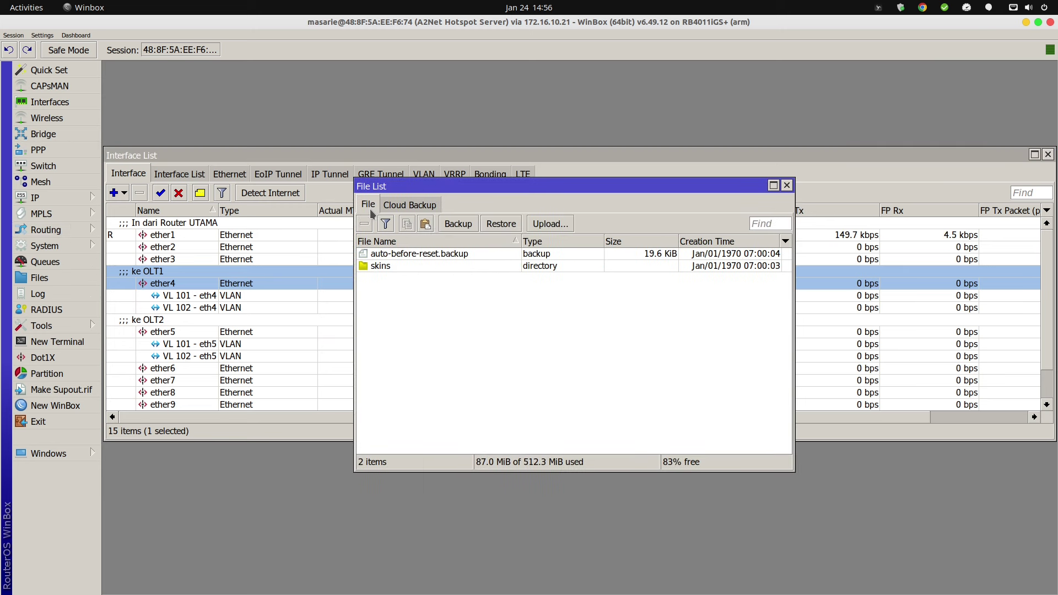
left_click(553, 224)
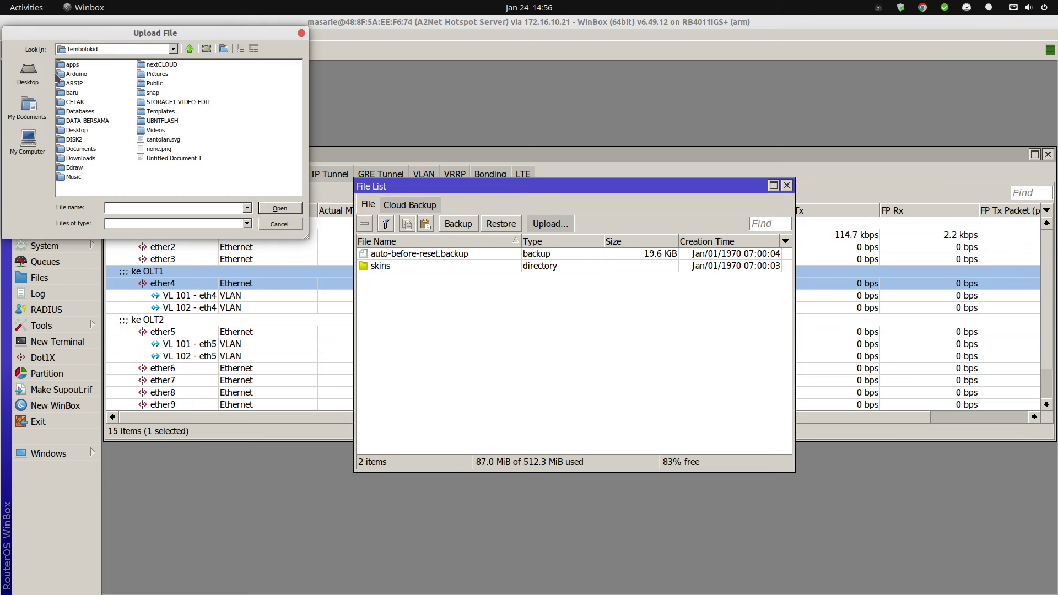
left_click(29, 77)
left_click(108, 121)
left_click(285, 209)
left_click(301, 33)
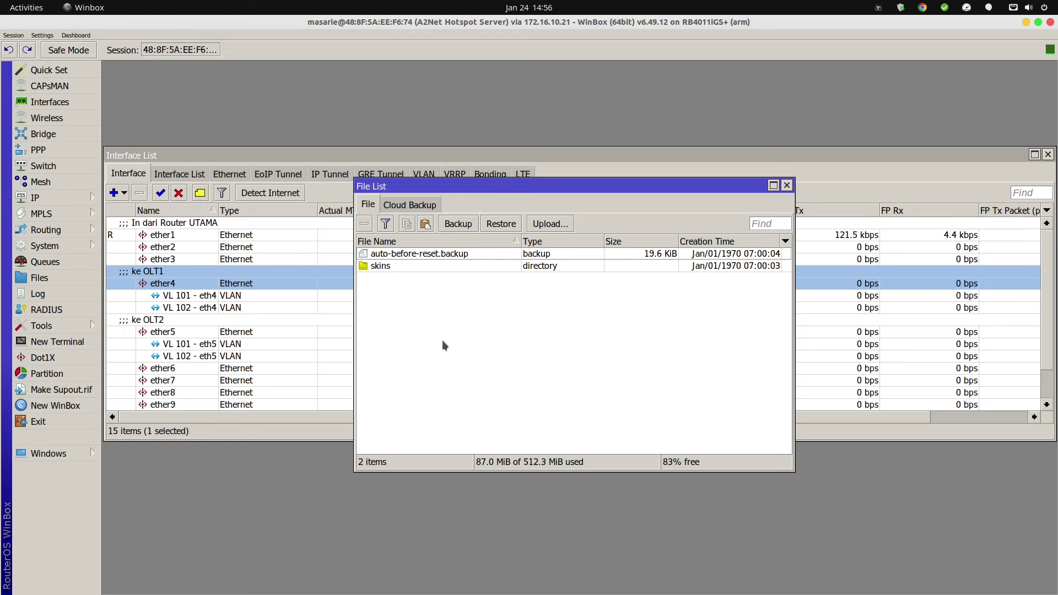
Upload the downloaded LOGIN PALESTINE 2024 folder from the Desktop in the file manager to the hotspot server's files
mouse_move(589, 593)
left_click(486, 578)
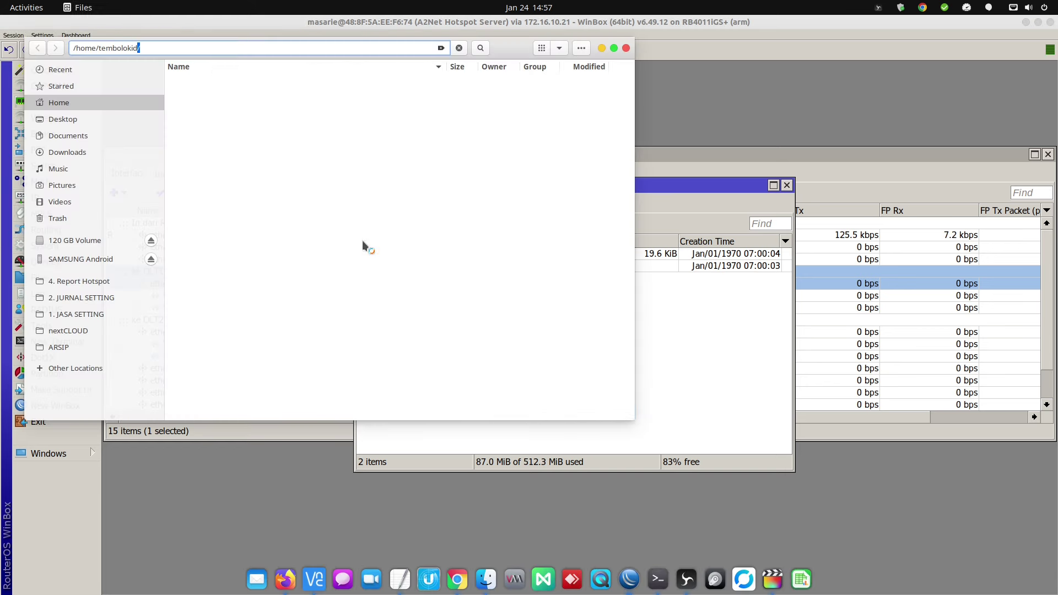
left_click(63, 119)
left_click_drag(216, 88, 696, 339)
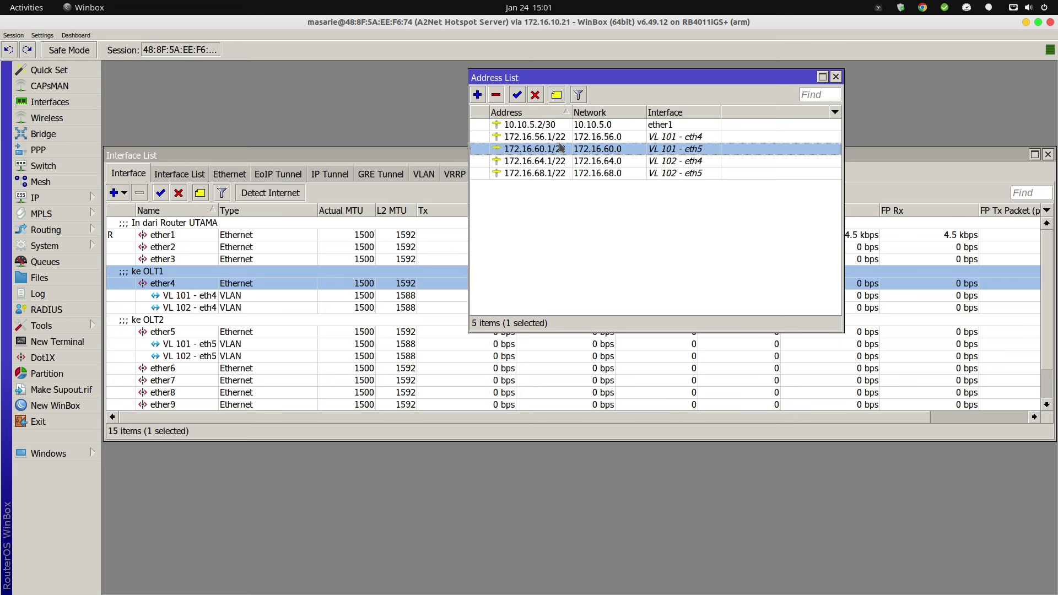
Switch to the SERVER 7 router session and open its route list
left_click(547, 140)
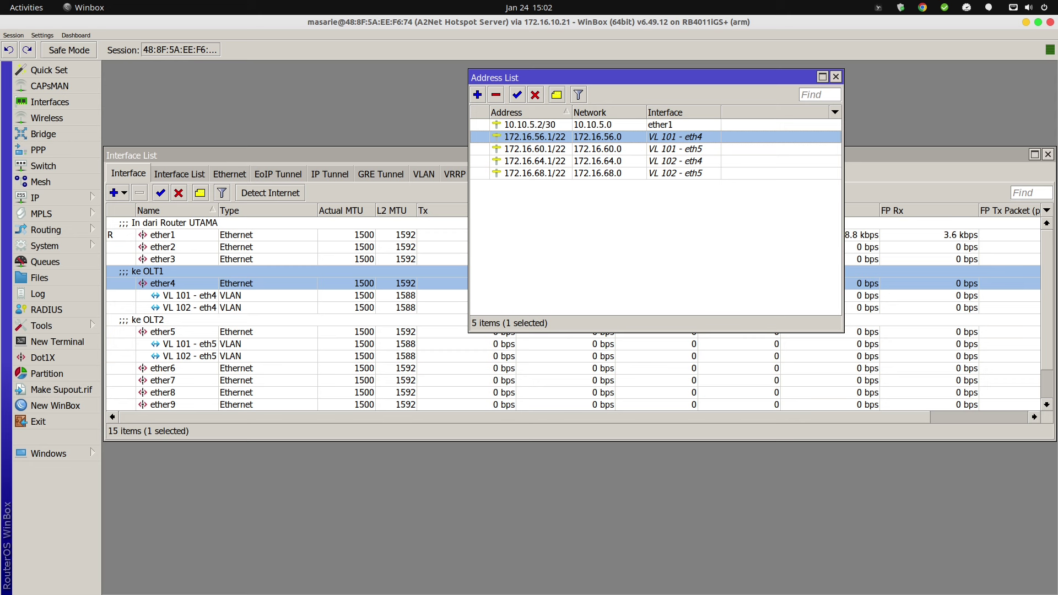
left_click(285, 579)
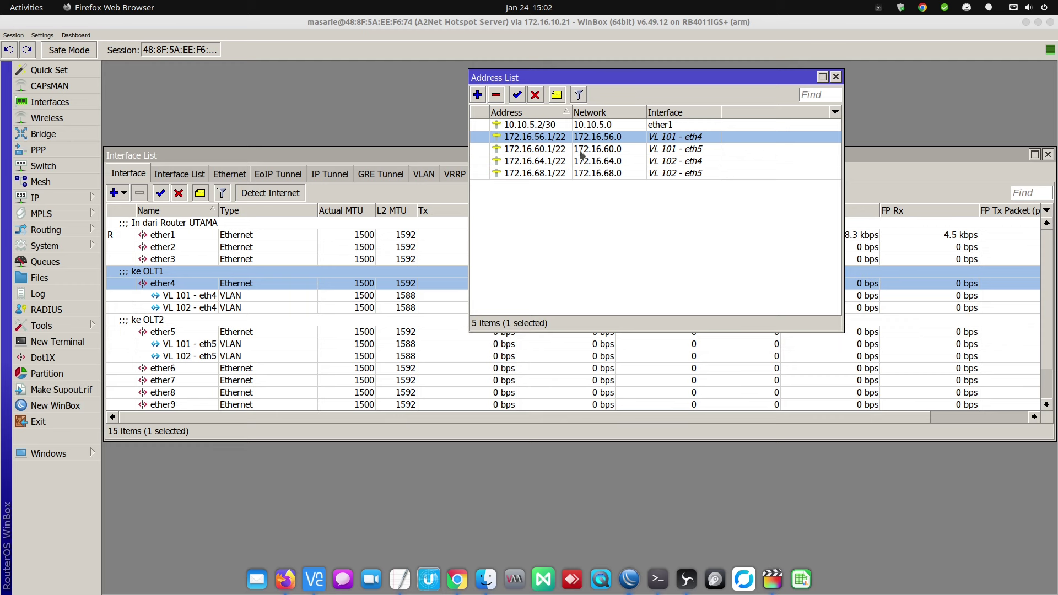
key("alt+Tab")
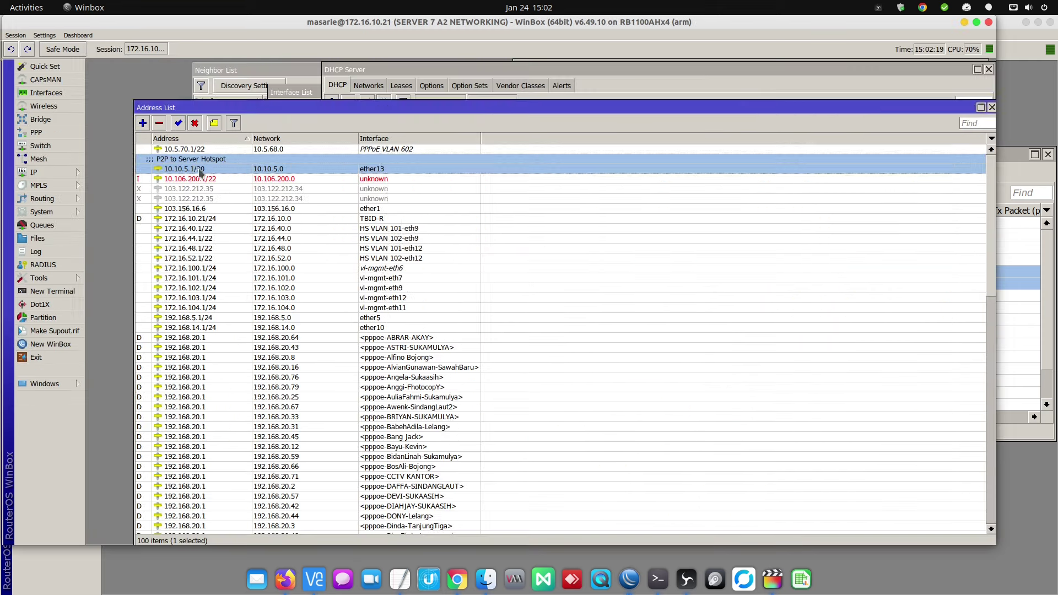
left_click(34, 172)
left_click(100, 365)
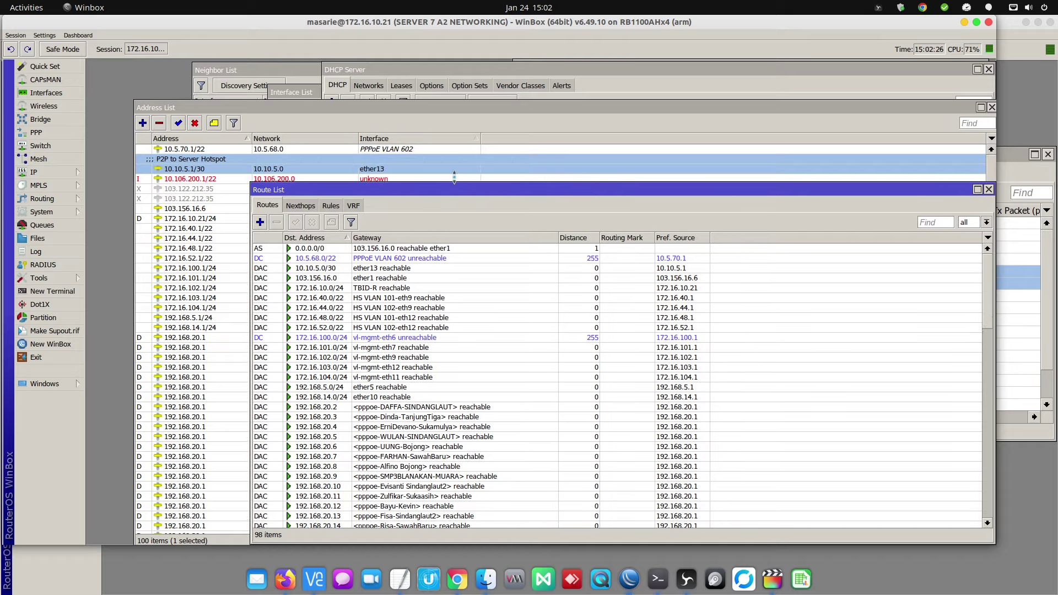
Comment the new route on the main router as "Route HS to Server"
left_click(961, 402)
type("Route HS")
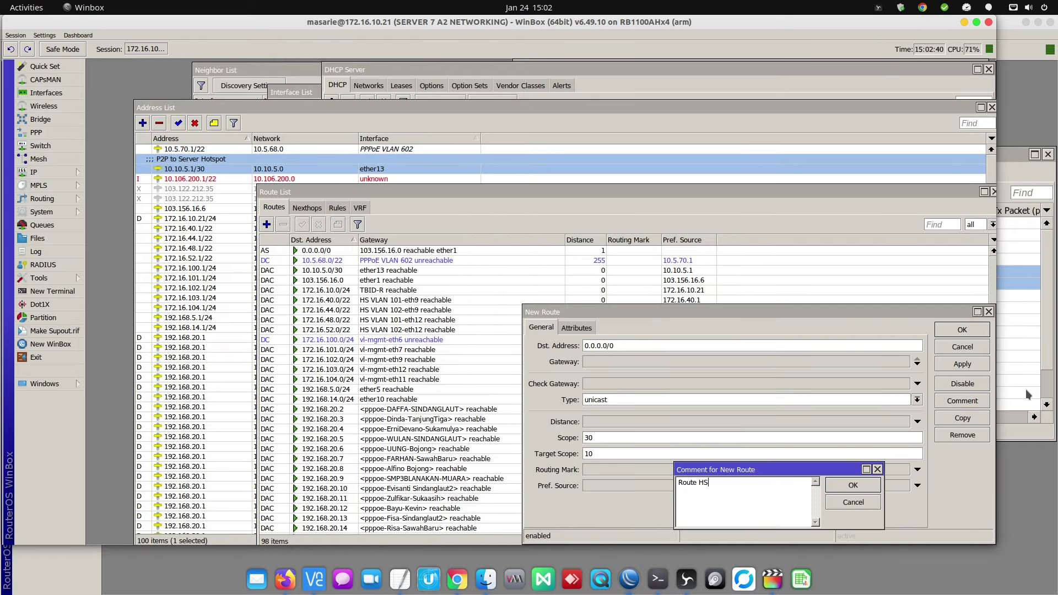
key("BackSpace")
key("BackSpace")
key("BackSpace")
type("HS to Server")
left_click(853, 485)
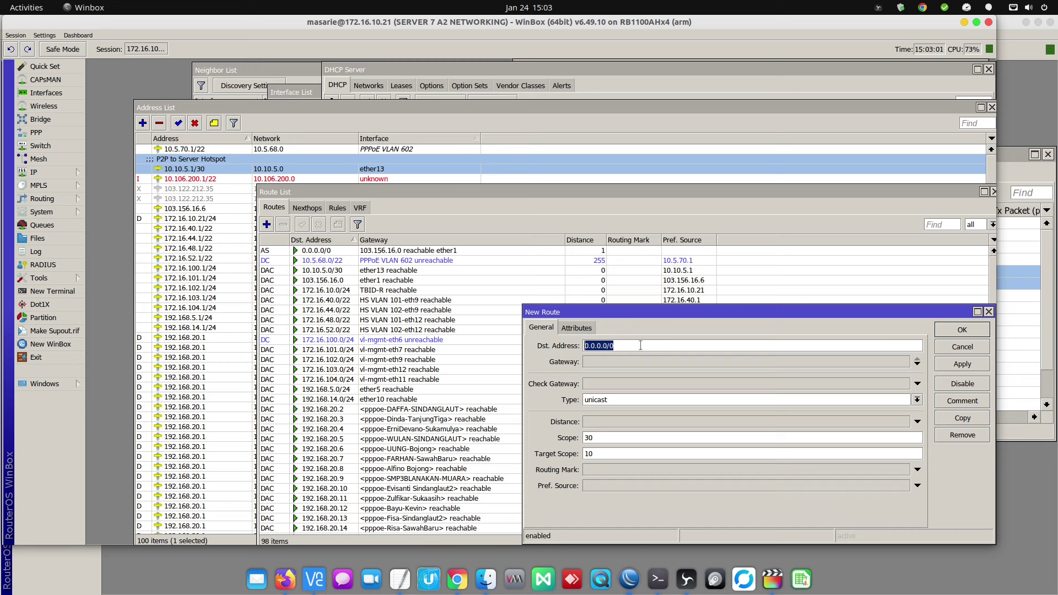
Add a route to 172.16.56.0/22 via gateway 10.10.5.2 with ping gateway check, commented "Route HS server to Inet"
type("172.16.1")
key("BackSpace")
type("56.0/22")
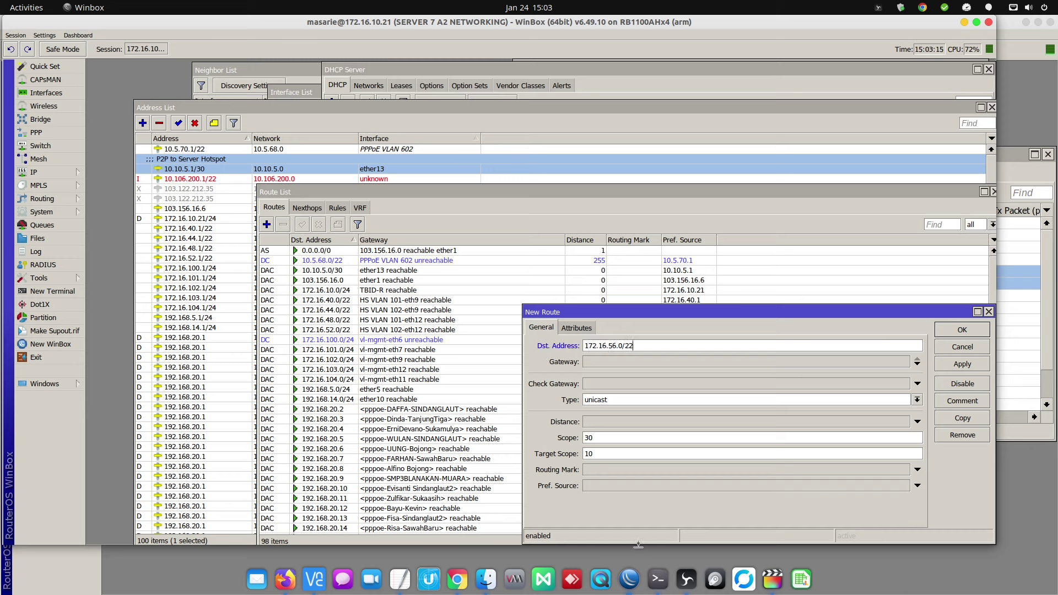
left_click(597, 362)
type("10.10.5.2")
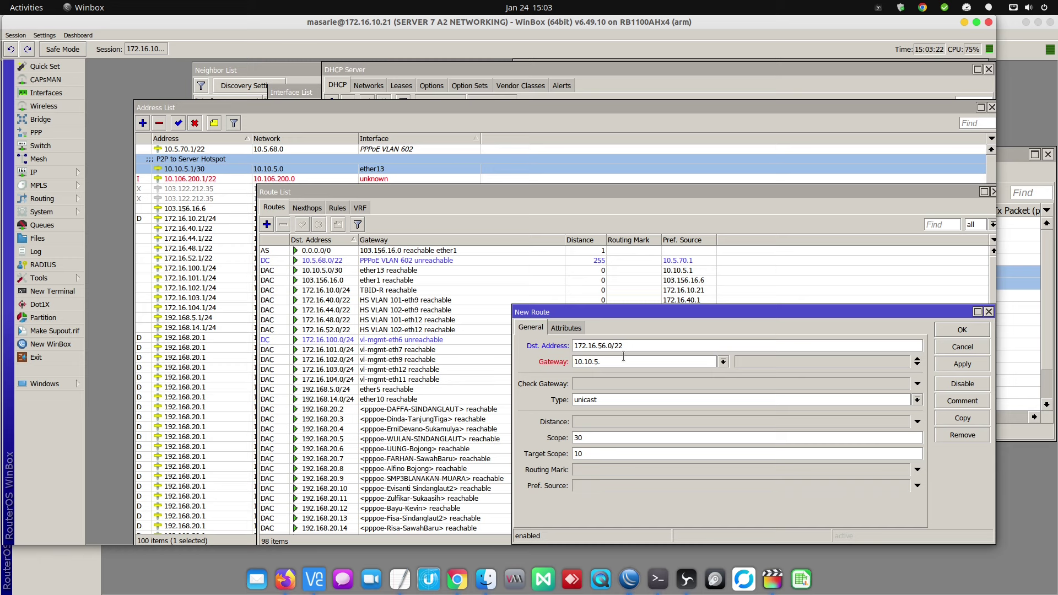
left_click(799, 384)
left_click(963, 364)
left_click(962, 400)
type("Route HS server to Inet")
left_click(859, 468)
Duplicate the 172.16.56.0/22 route with destination address 172.16.60.0/22
left_click(962, 418)
left_click(378, 242)
key("BackSpace")
key("BackSpace")
type("60.0/22")
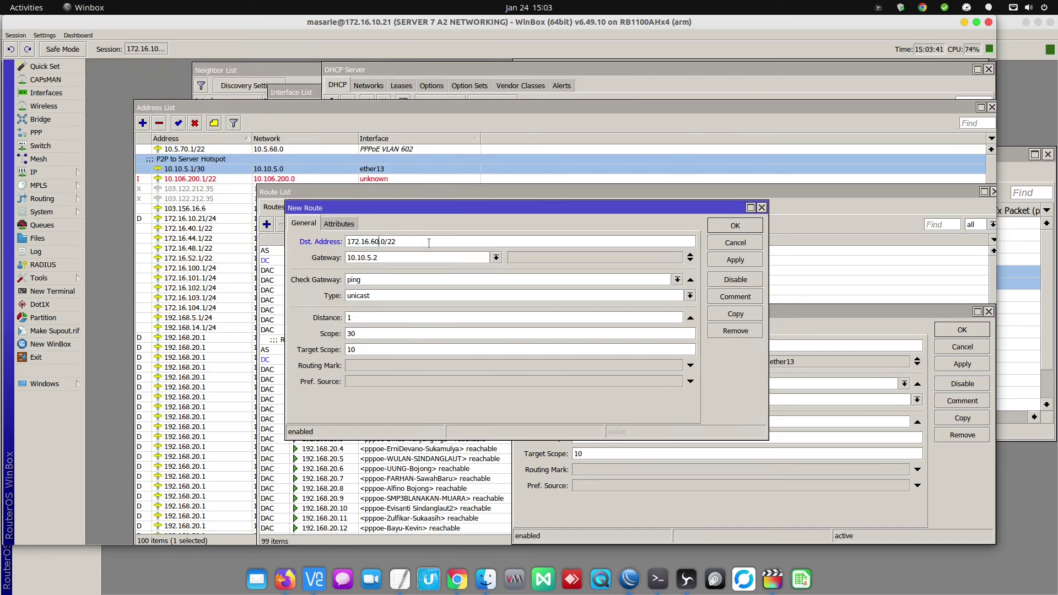
left_click(735, 259)
Duplicate the 172.16.60.0/22 route with destination address 172.16.64.0/22
left_click(735, 314)
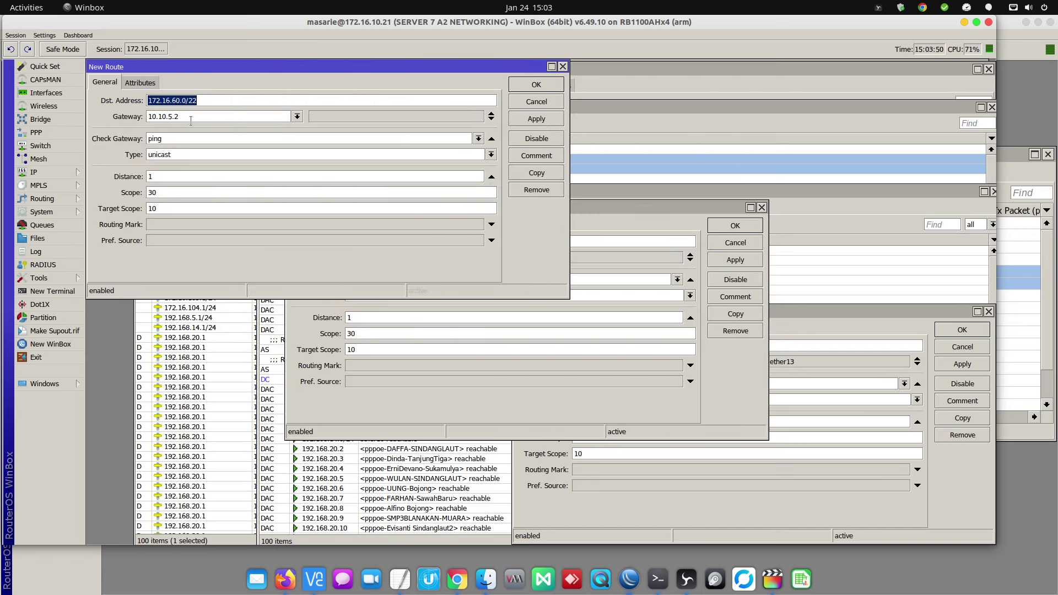
left_click(175, 100)
left_click(536, 85)
Duplicate the 172.16.60.0/22 route with destination address 172.16.68.0/22 and return to the route list
left_click(735, 313)
left_click(182, 101)
key("BackSpace")
type("8")
left_click(536, 86)
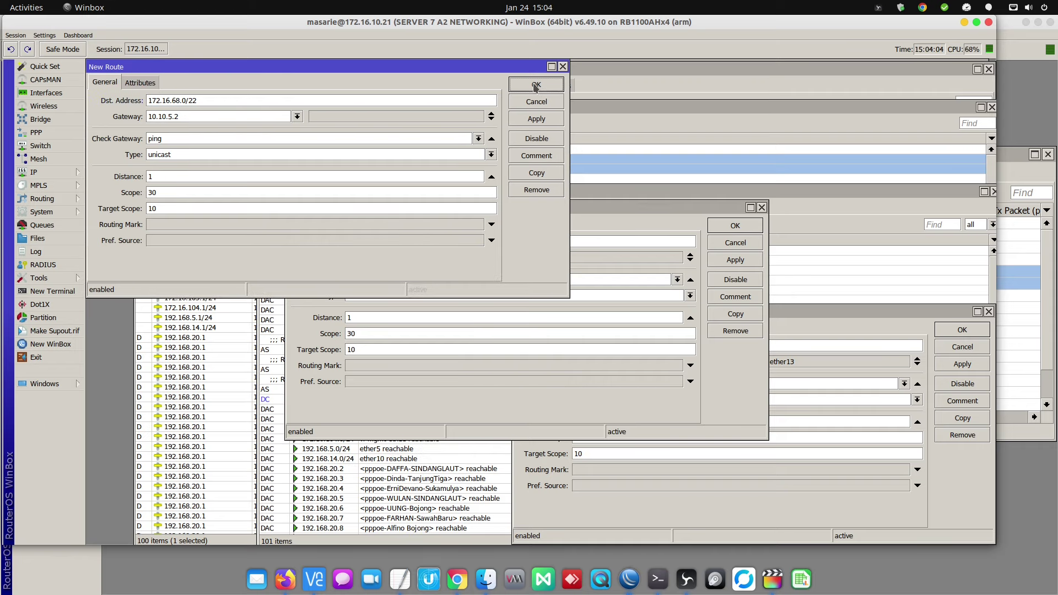
left_click(411, 332)
left_click(370, 388)
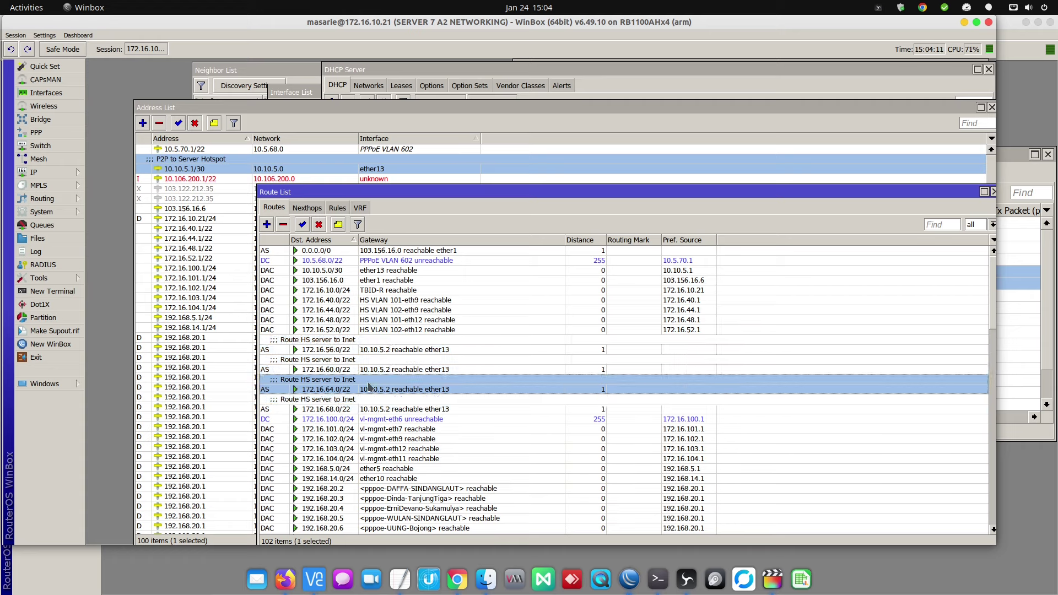
Switch to the hotspot server session and test its internet access by pinging google.com from a terminal
left_click(630, 579)
left_click(551, 490)
left_click(55, 341)
type("ping google.com")
key("Return")
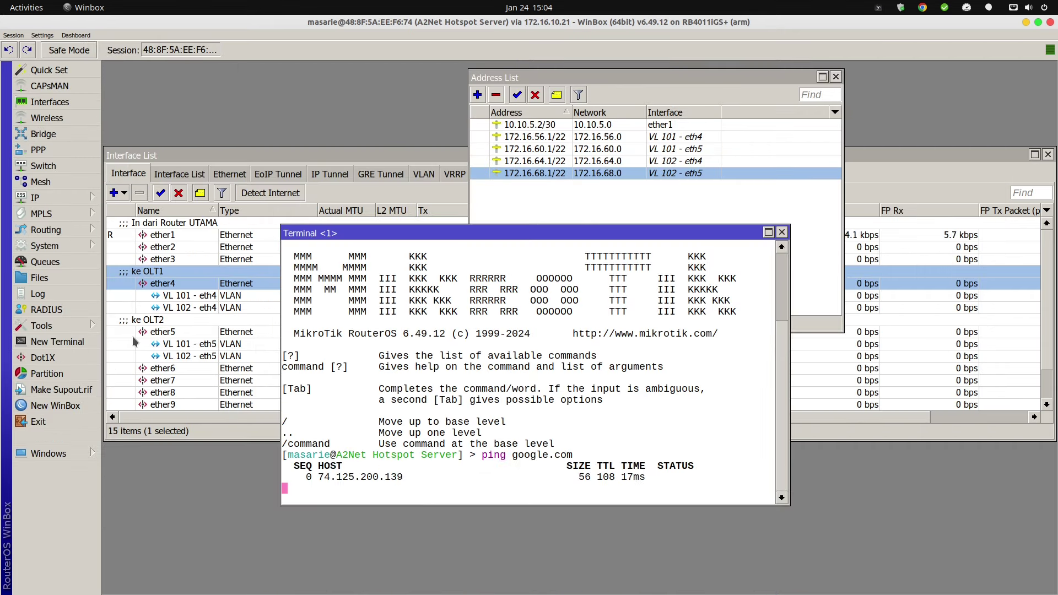
key("ctrl+c")
key("ctrl+d")
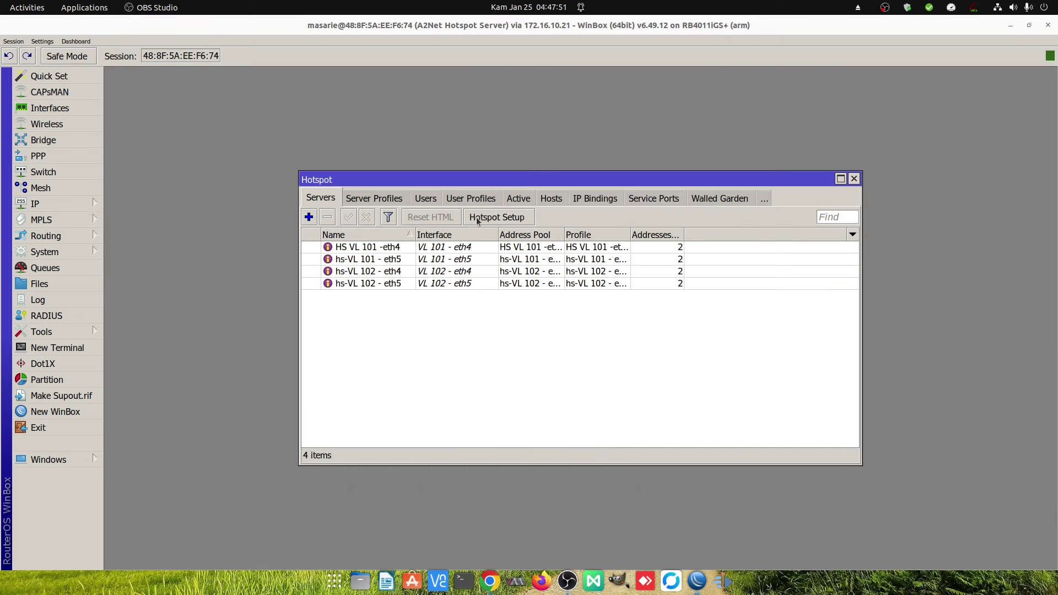
Examine the configured hotspot servers, server profiles and users on the A2Net Hotspot Server
left_click_drag(416, 234, 443, 234)
left_click_drag(526, 234, 547, 235)
left_click_drag(518, 188, 467, 152)
left_click(370, 165)
left_click(298, 165)
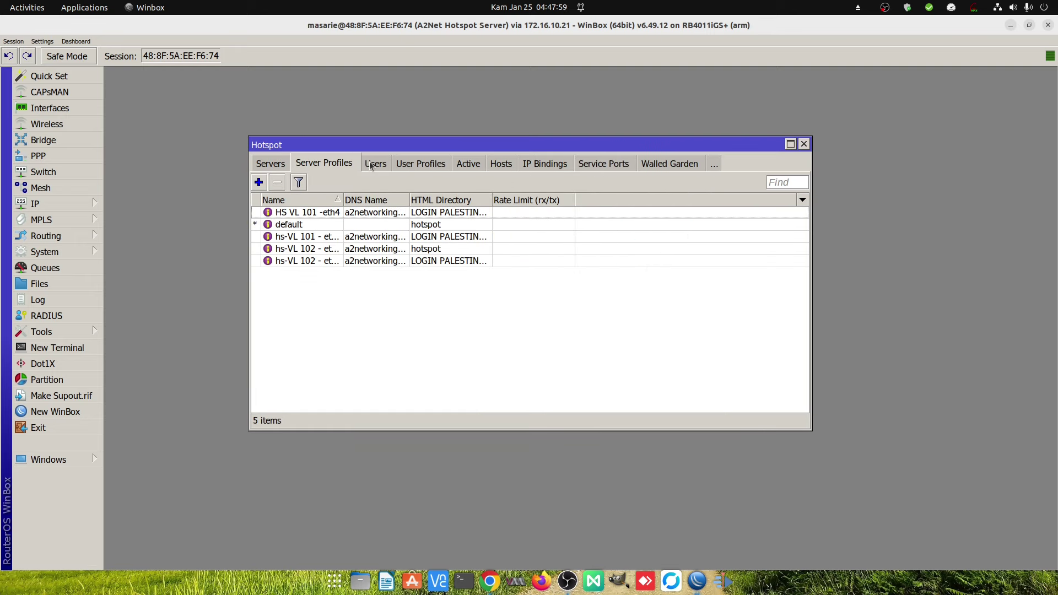
left_click(372, 164)
left_click(295, 237)
left_click(461, 164)
left_click(309, 164)
left_click(270, 163)
Switch to the SERVER 7 A2 NETWORKING session and view its hotspot user profiles
right_click(697, 581)
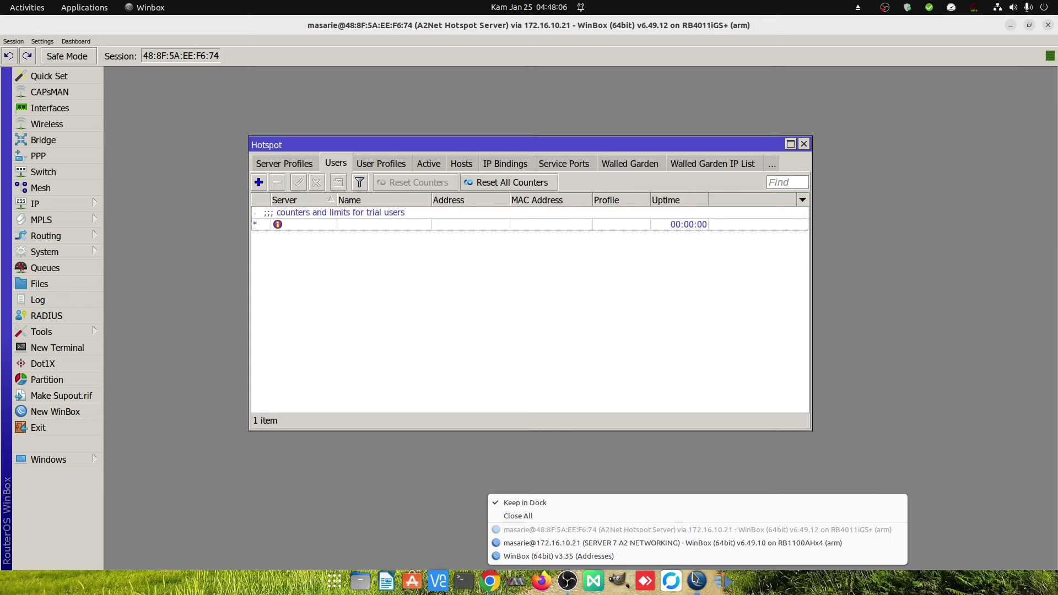
left_click(672, 544)
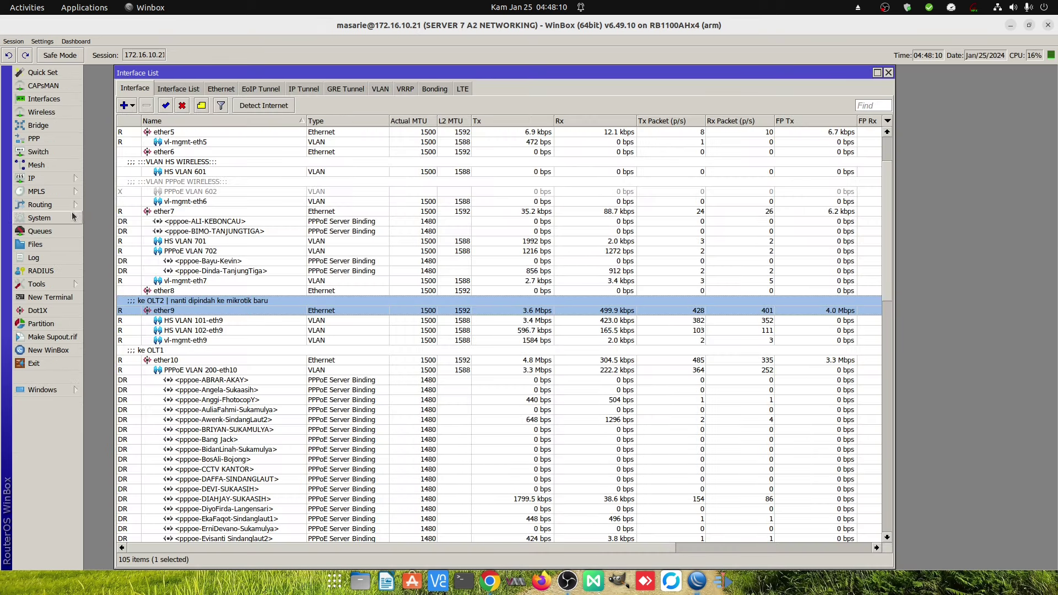
left_click(33, 178)
left_click(134, 291)
left_click(264, 131)
left_click_drag(275, 115, 301, 77)
Export the main router's IP hotspot configuration from a new terminal to a file named hotspot
left_click(49, 297)
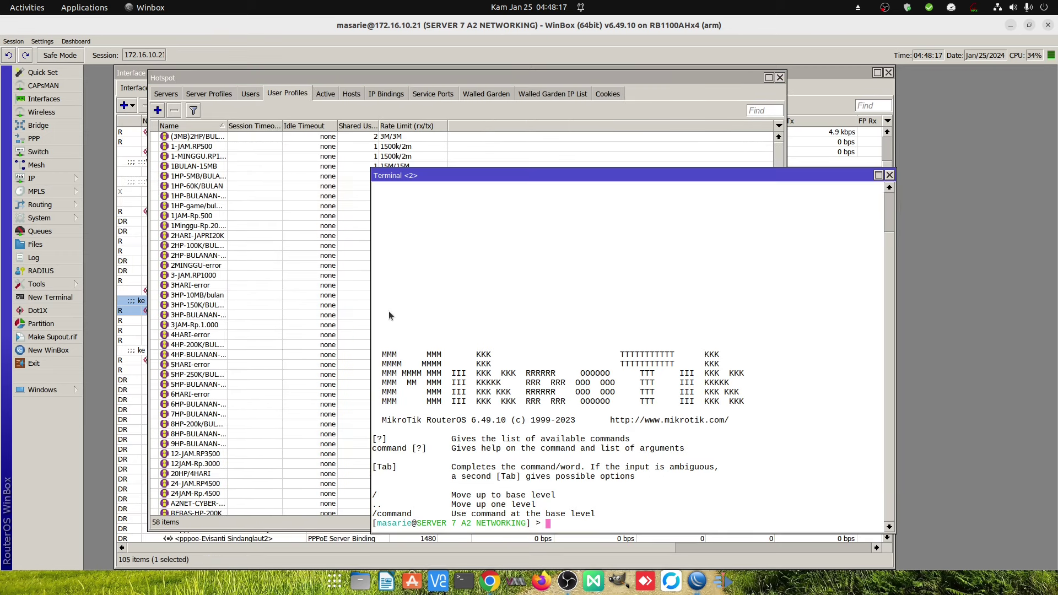
type("ip hotspot export file=")
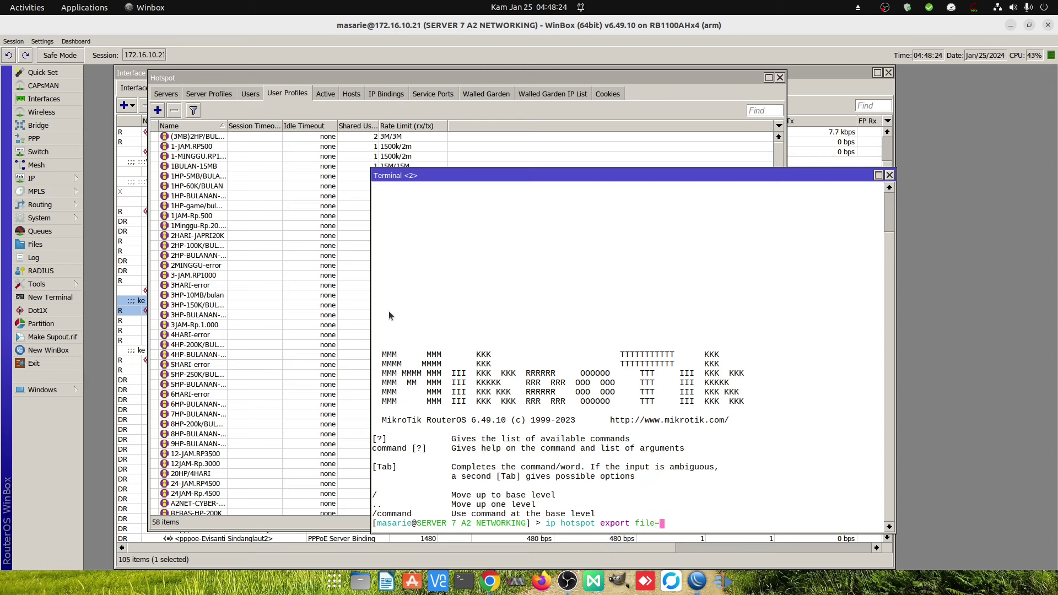
type("hotspot")
key("Return")
Find hotspot.rsc in the main router's file list and download it to the computer
left_click(60, 247)
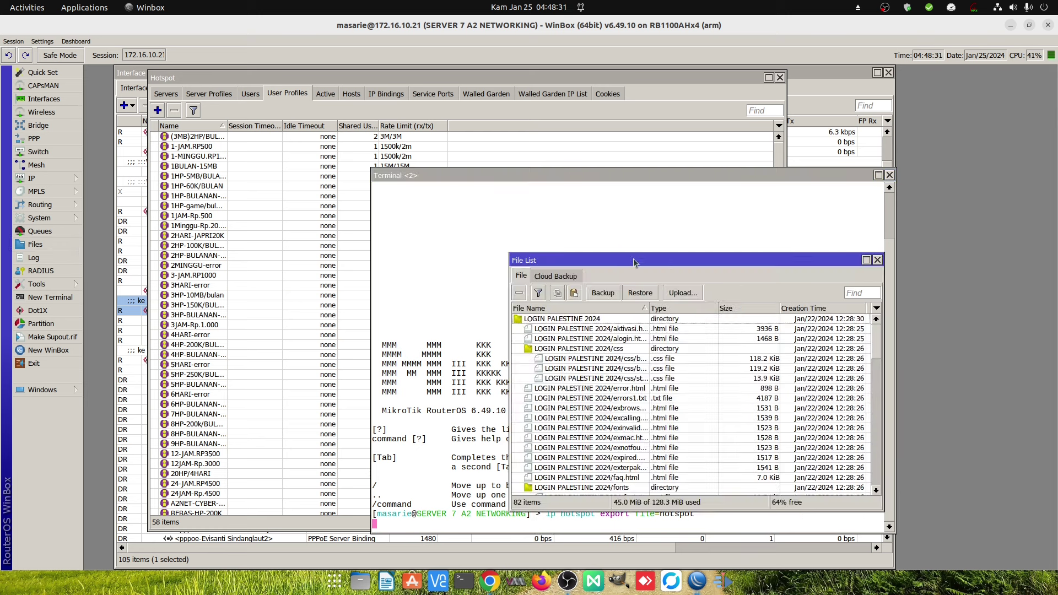
left_click_drag(633, 259, 416, 211)
scroll(609, 327, "down", 5)
scroll(609, 326, "down", 8)
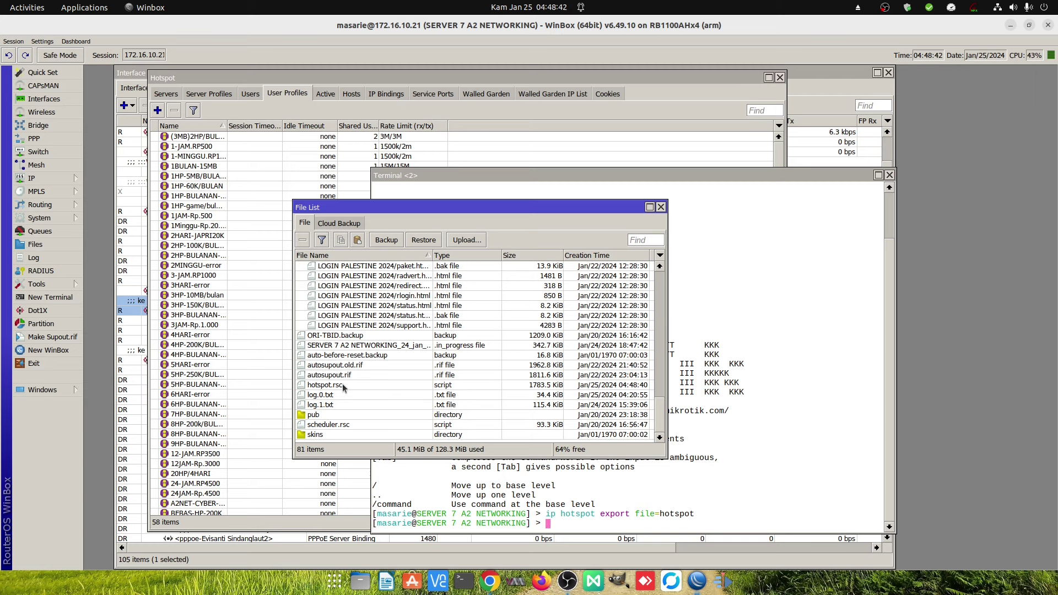
left_click(325, 386)
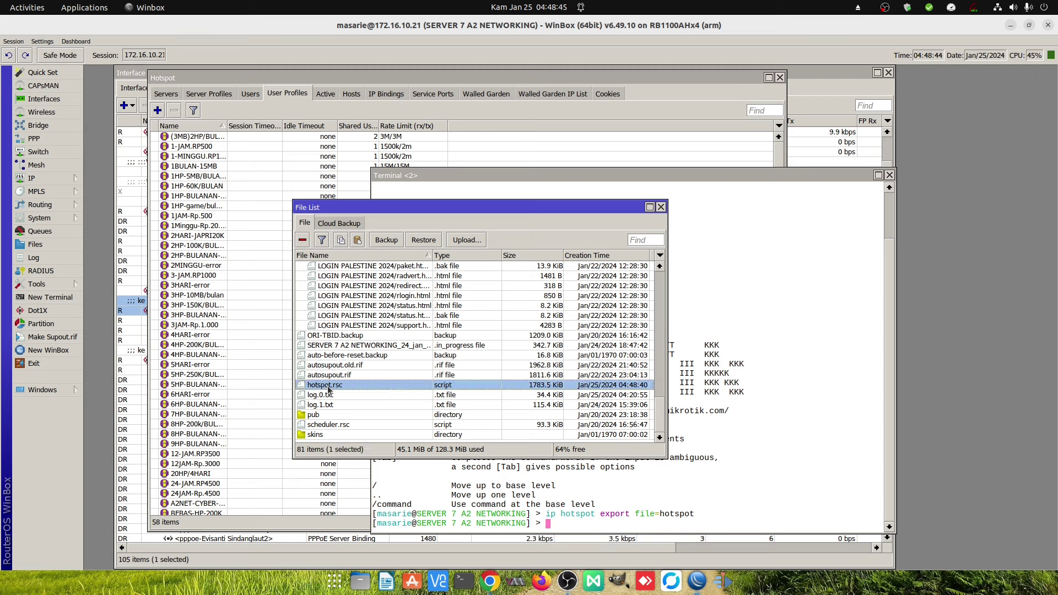
right_click(328, 389)
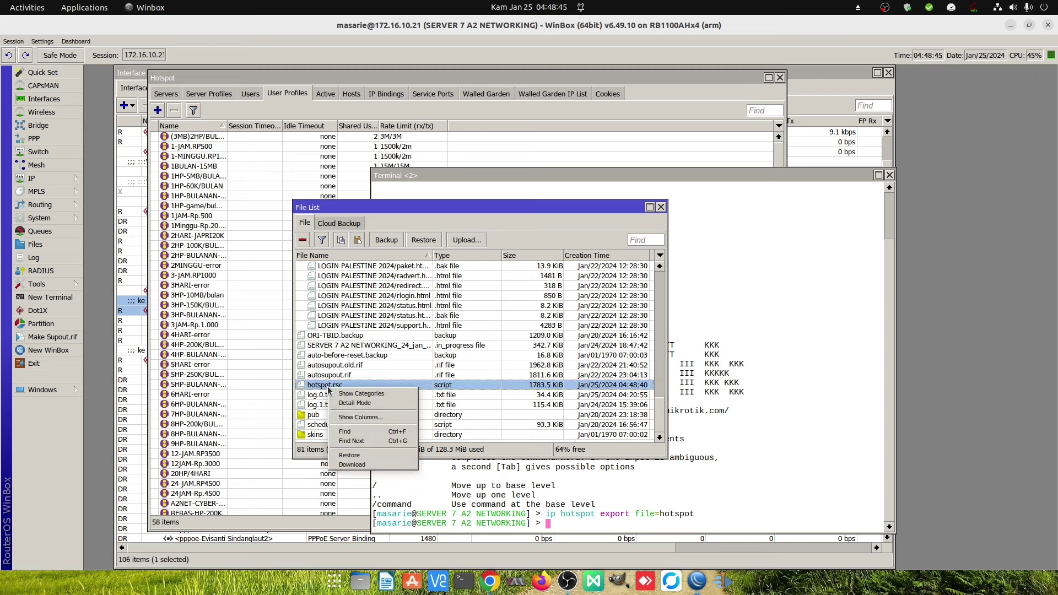
left_click(353, 465)
Upload hotspot.rsc from the Desktop folder into the A2Net Hotspot Server's file list
scroll(273, 281, "down", 5)
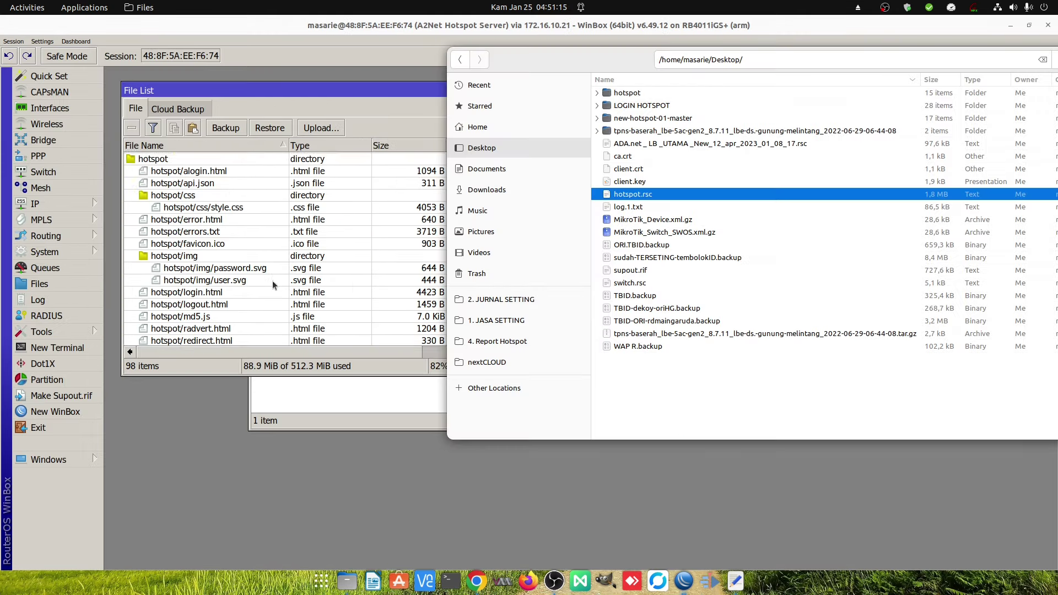
left_click_drag(629, 195, 212, 346)
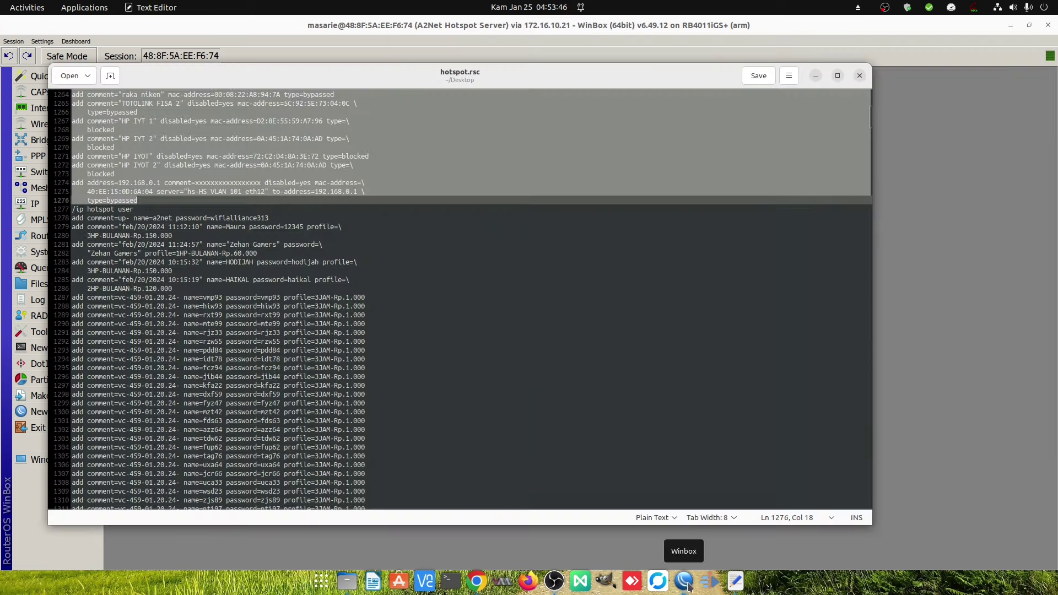
Return to the A2Net Hotspot Server terminal and import hotspot.rsc with verbose=yes, starting from line 1097
left_click(683, 580)
type("ne=")
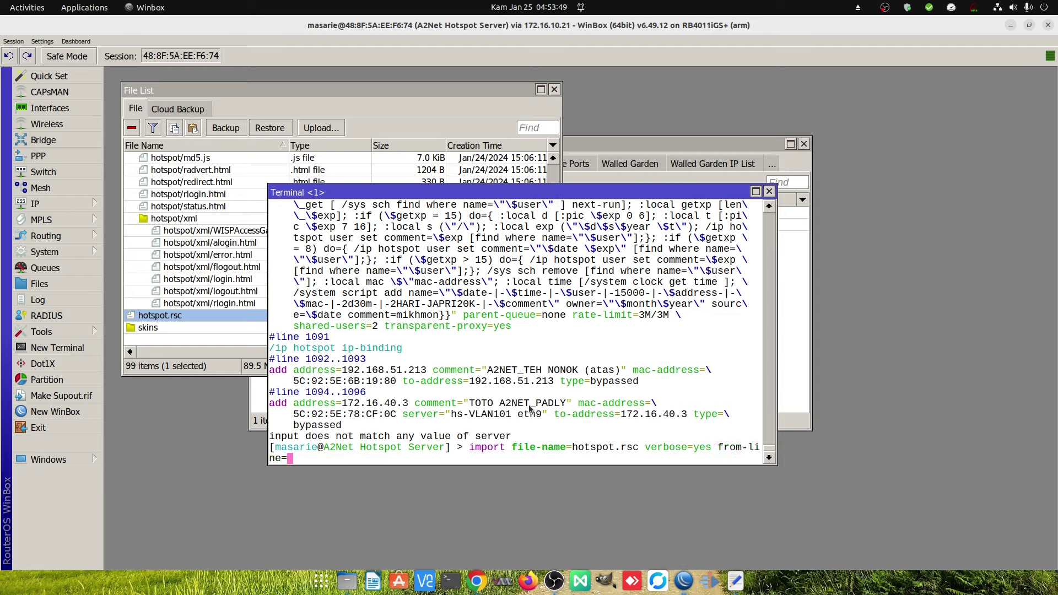
type("1097")
key("Return")
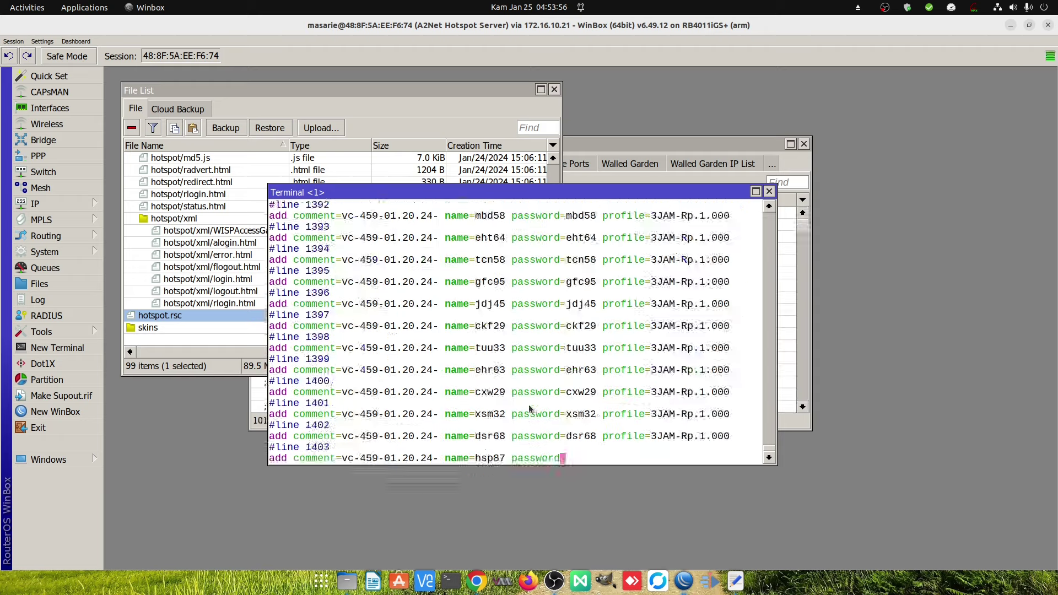
Check the imported hotspot user profiles on the A2Net Hotspot Server
left_click(34, 203)
left_click(160, 302)
left_click(312, 162)
scroll(284, 397, "down", 3)
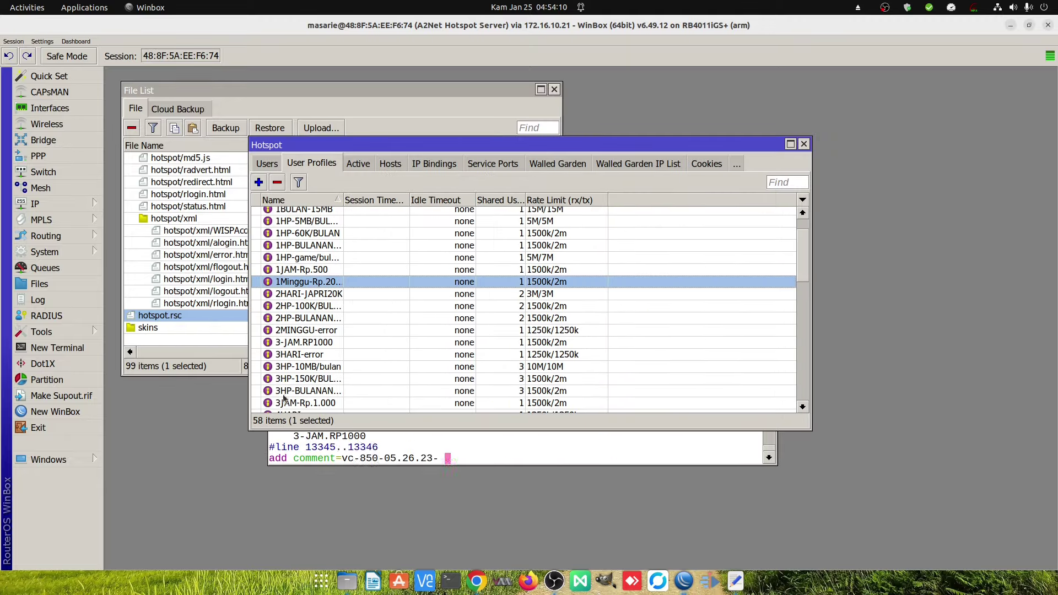
Switch to the SERVER 7 A2 NETWORKING session and view its full hotspot user list without the name filter
right_click(691, 583)
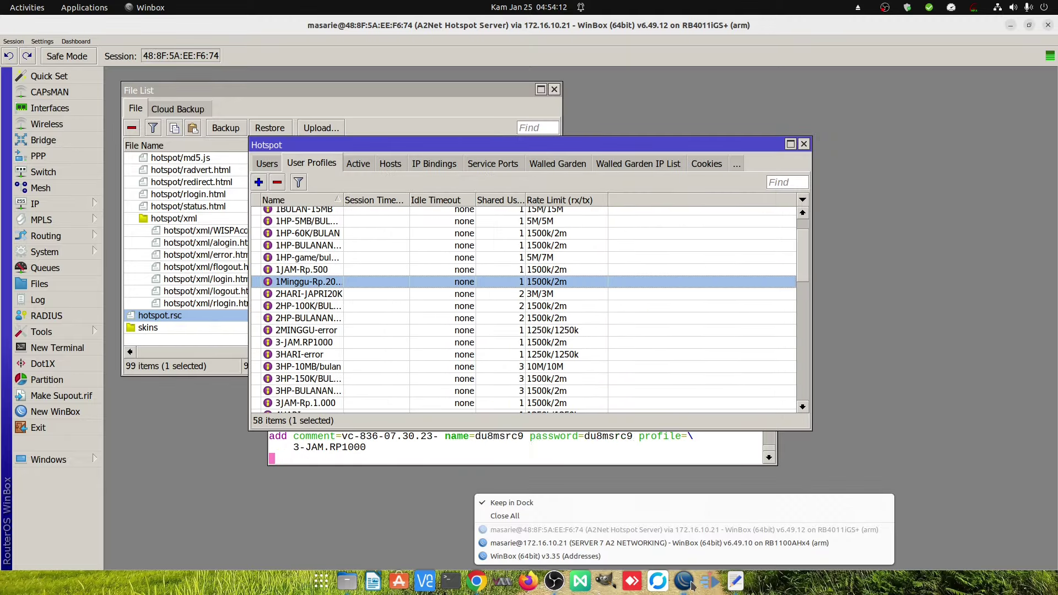
left_click(672, 543)
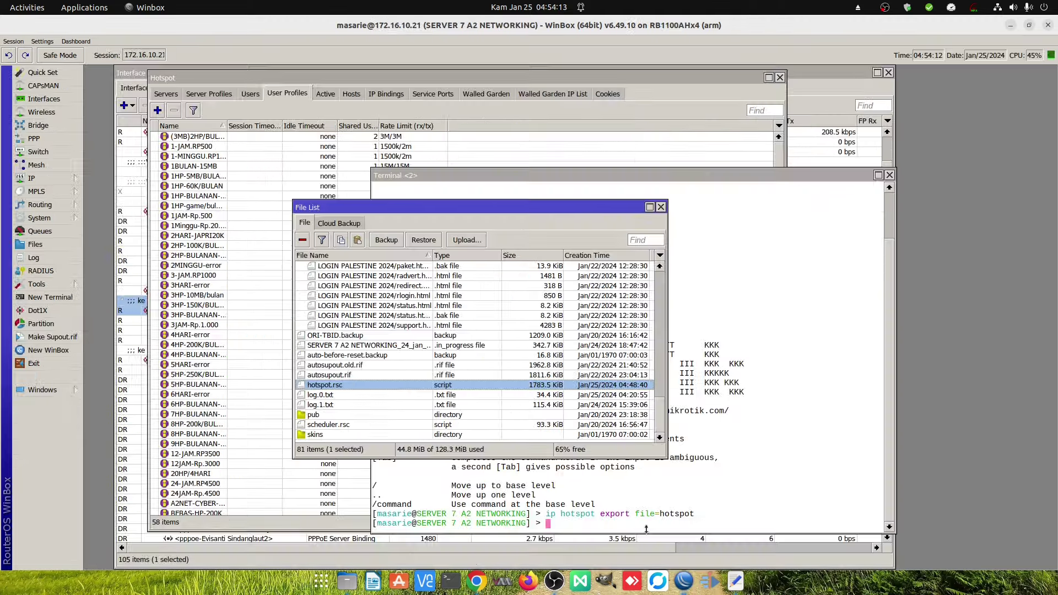
left_click(269, 101)
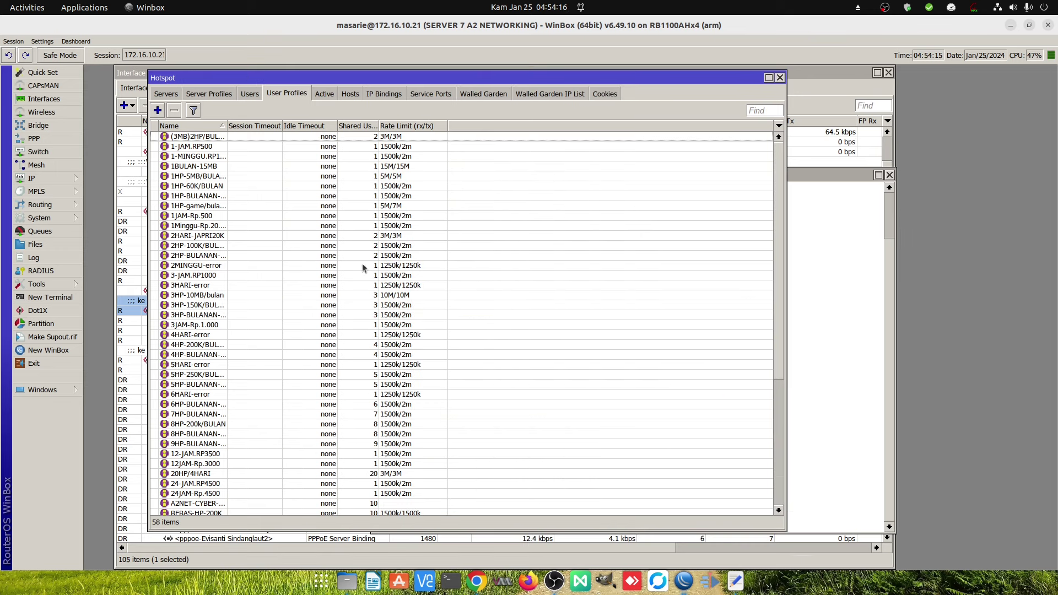
left_click(253, 94)
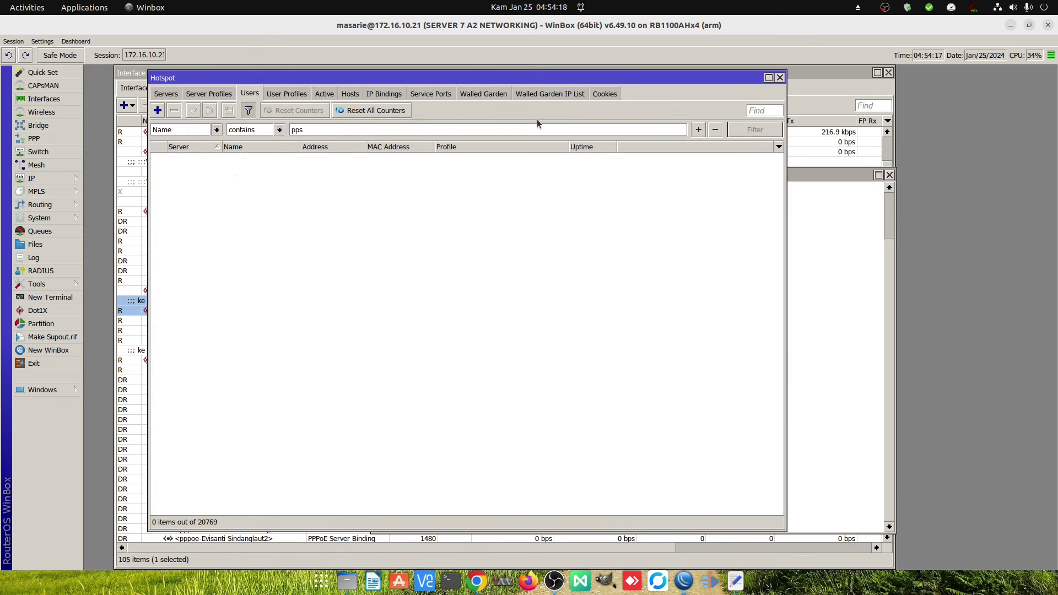
left_click(248, 111)
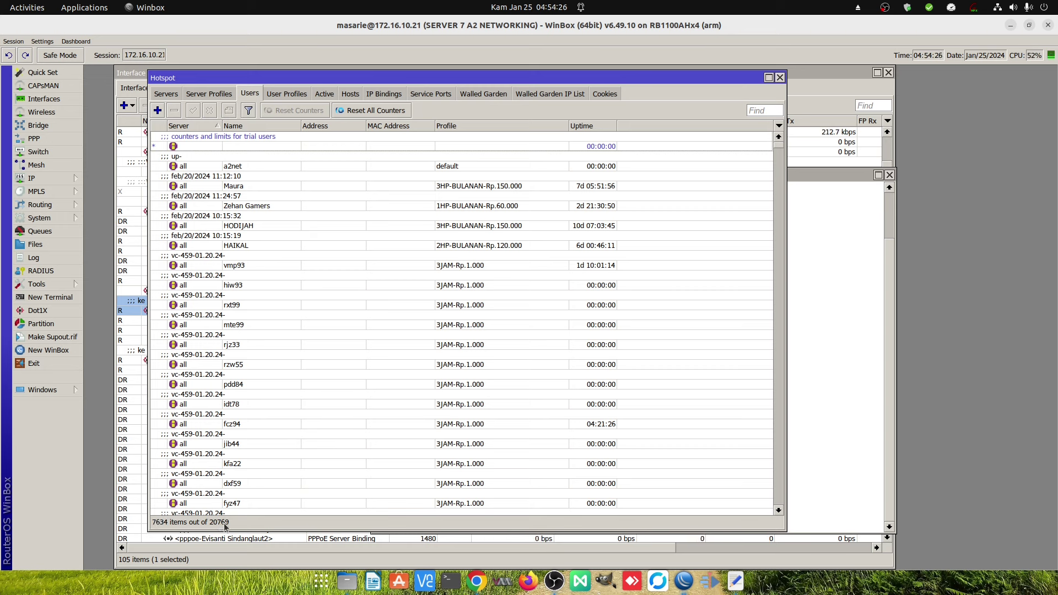
left_click(835, 74)
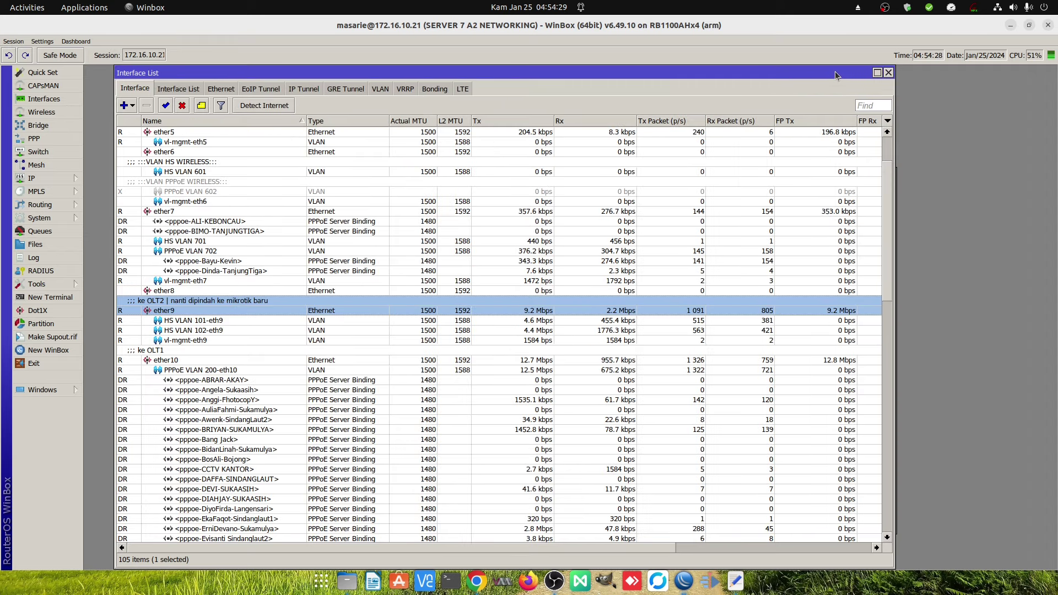
Switch back to the A2Net Hotspot Server and check its imported hotspot user list
right_click(683, 581)
left_click(663, 530)
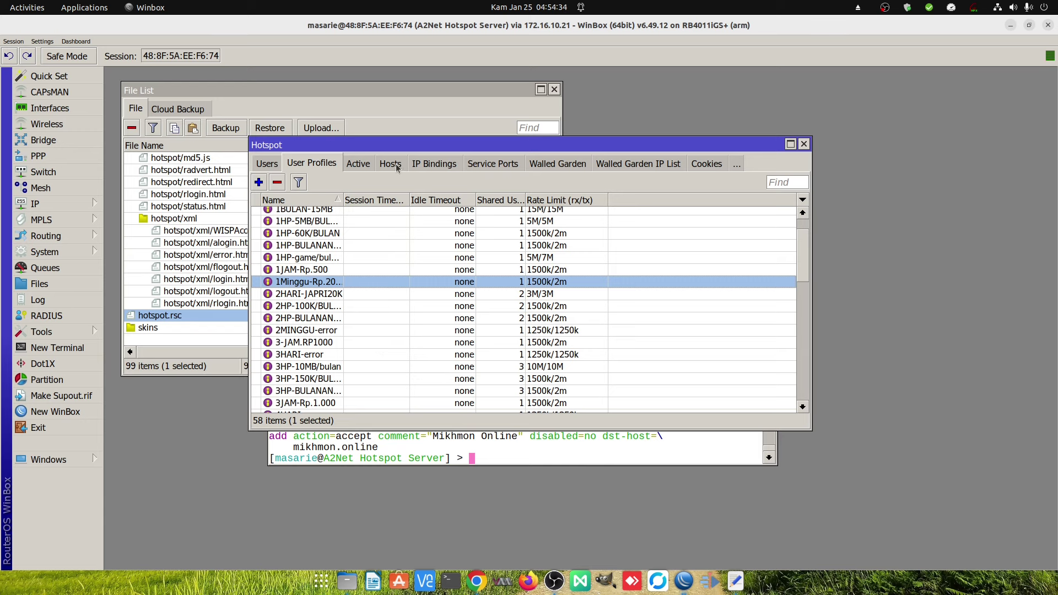
left_click(265, 164)
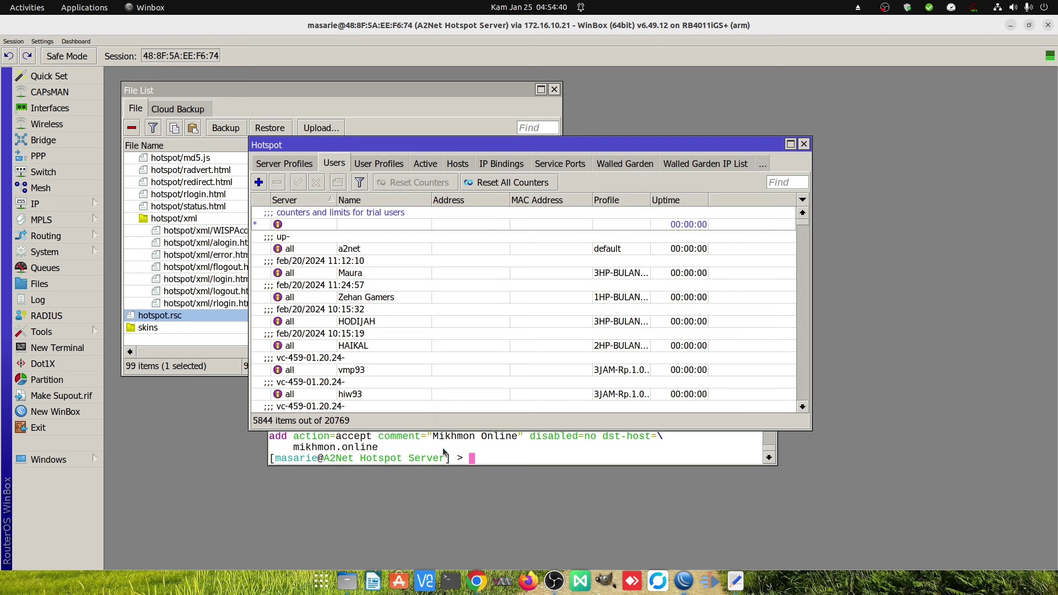
Switch to the SERVER 7 A2 NETWORKING session and open a new terminal over its interface list
left_click(683, 581)
left_click(632, 544)
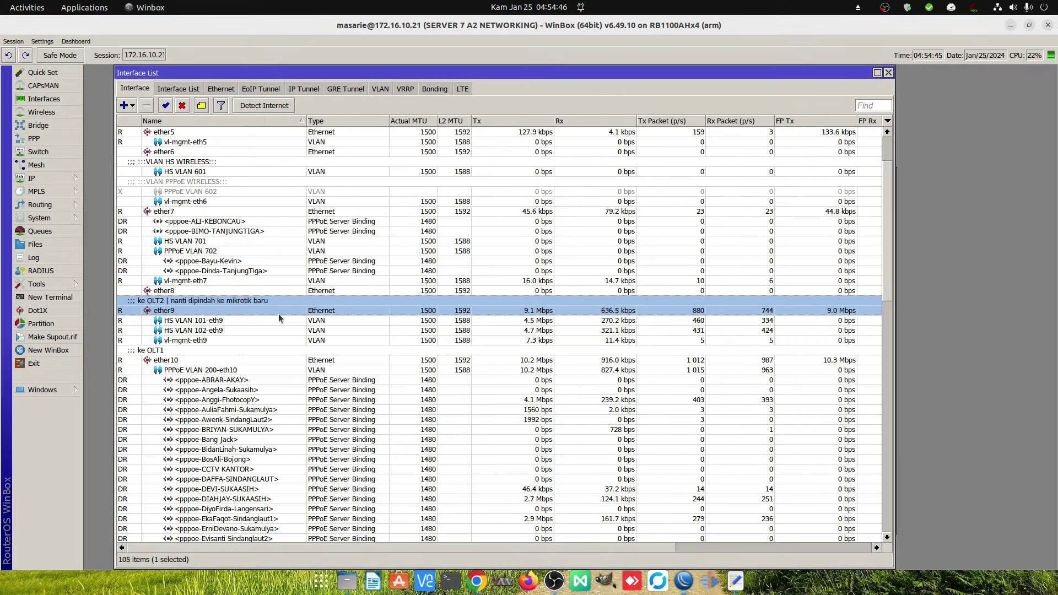
left_click(54, 298)
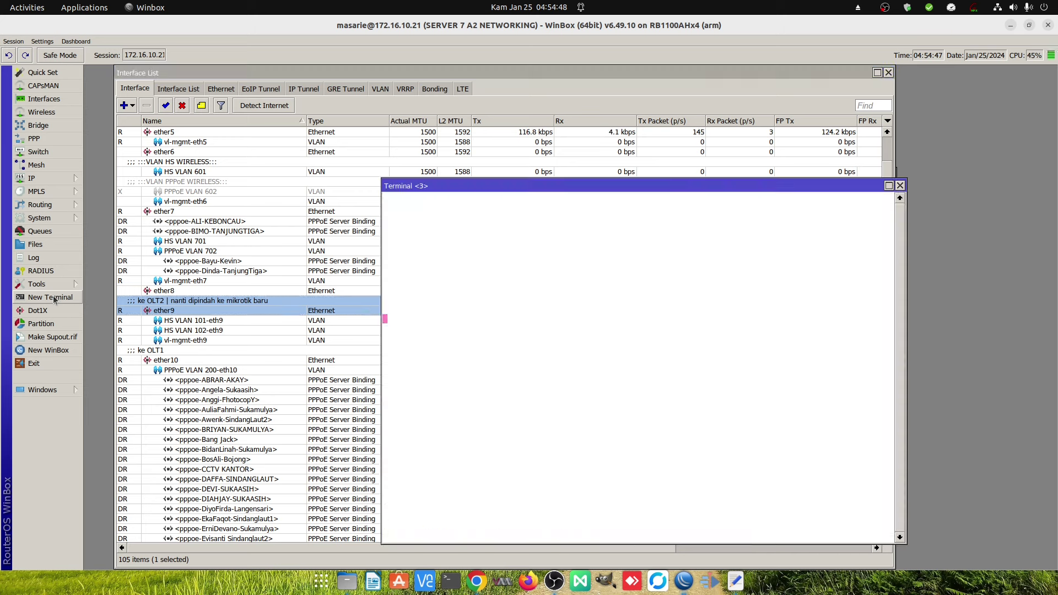
left_click_drag(409, 183, 387, 131)
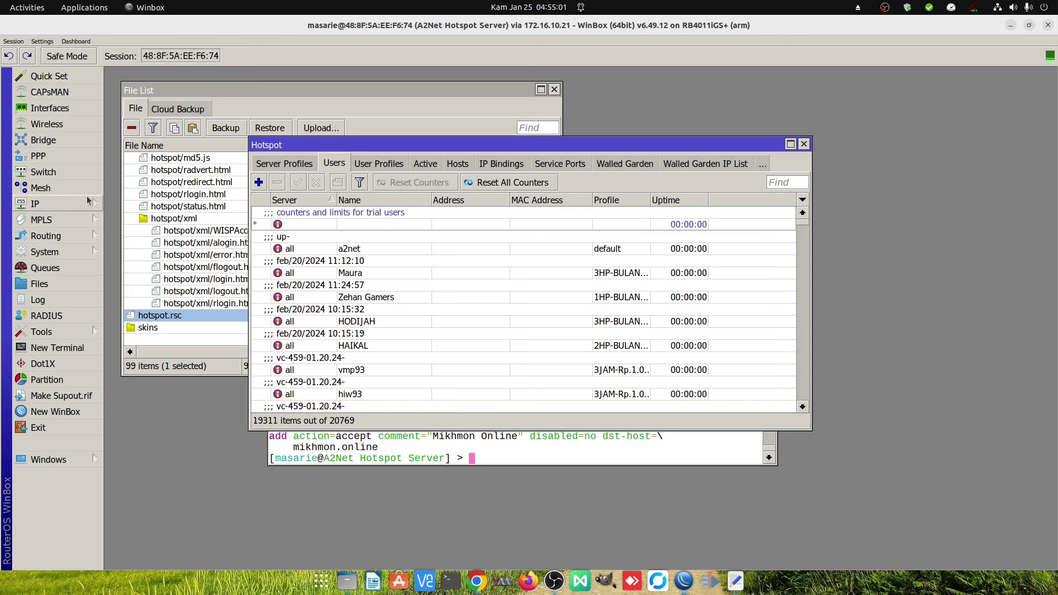
Check the A2Net Hotspot Server's system clock and open its SNTP client settings
left_click(48, 252)
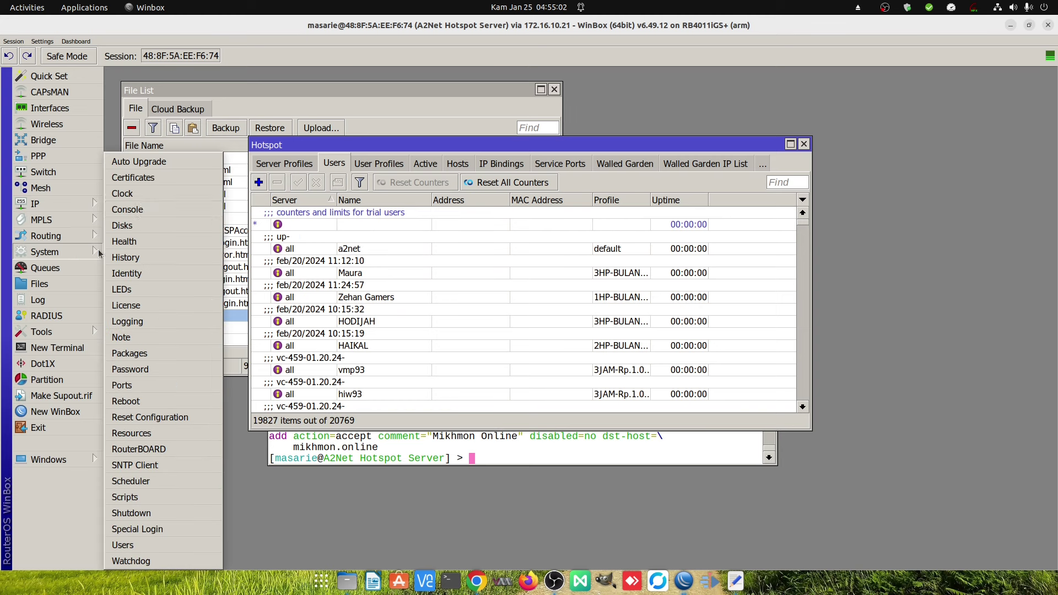
left_click(122, 193)
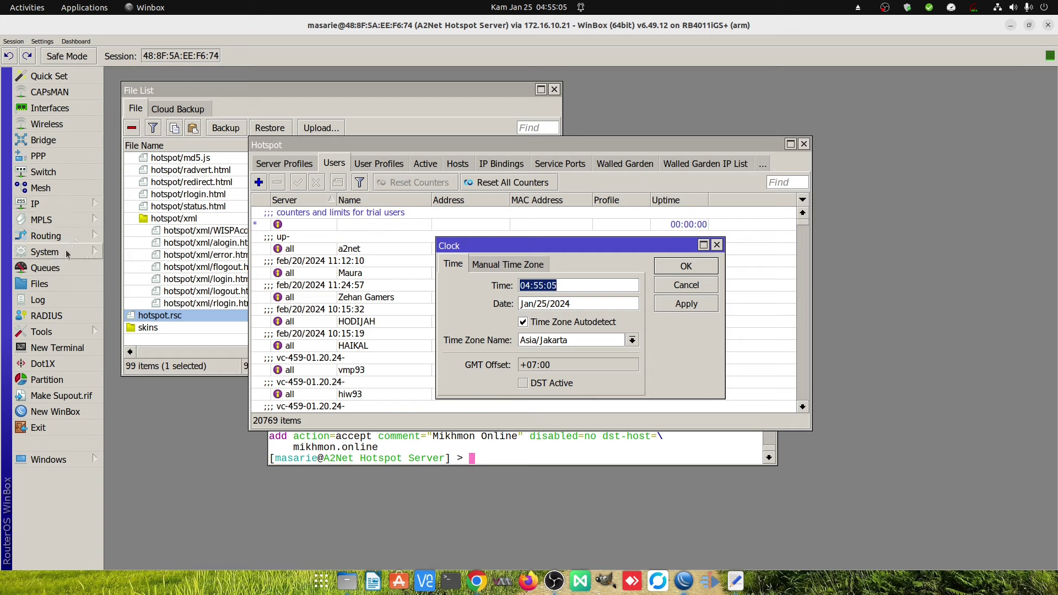
left_click(48, 252)
left_click(135, 466)
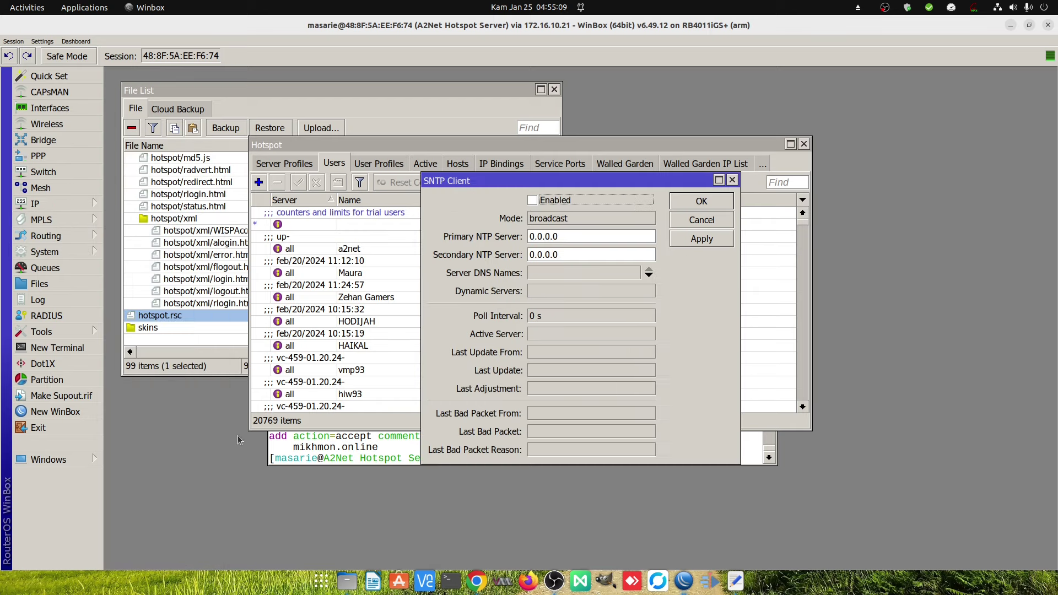
Switch to Google Chrome and search for "ntp server indonesia"
left_click(477, 580)
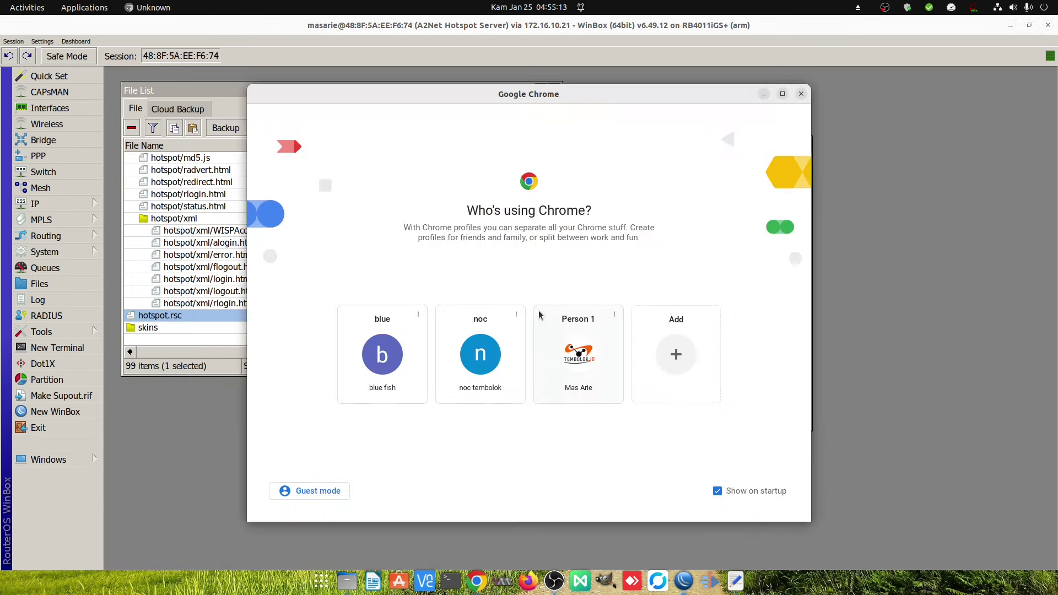
left_click(583, 353)
type("ntp server")
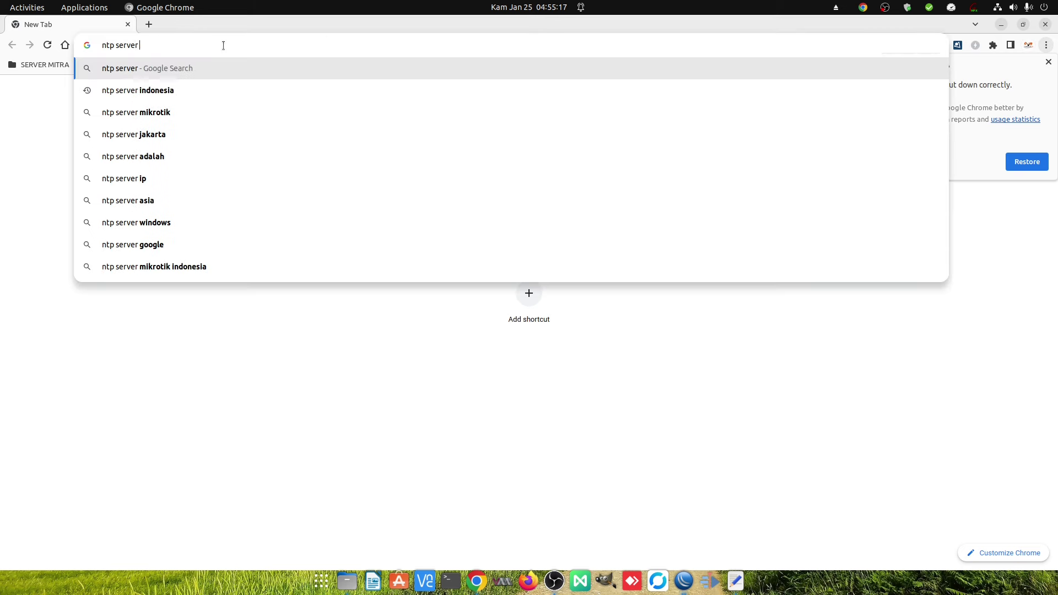
key("Down")
key("Return")
scroll(224, 205, "down", 3)
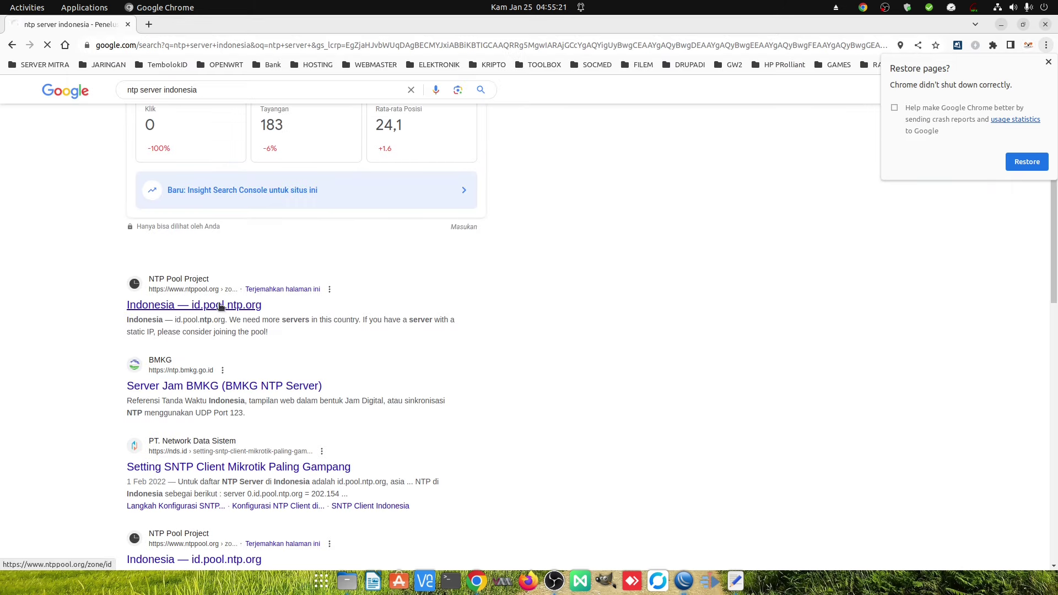
Open the NTP Pool Project page for Indonesia, copy a pool server address and return to the A2Net Hotspot Server session
left_click(221, 303)
left_click_drag(464, 197, 551, 199)
right_click(551, 198)
left_click(617, 270)
left_click(684, 581)
left_click(670, 528)
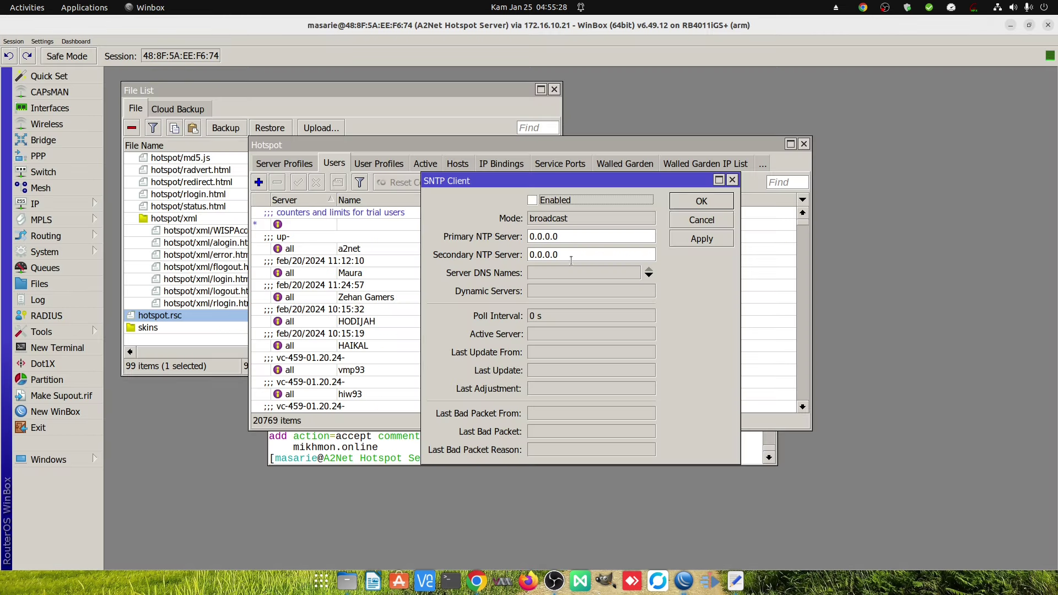
Enable the SNTP client with server DNS names 0.id.pool.ntp.org, 1.id.pool.ntp.org, 2.id.pool.ntp.org and 3.id.pool.ntp.org
left_click(648, 274)
key("ctrl+v")
left_click(648, 275)
key("ctrl+v")
left_click(649, 293)
key("ctrl+v")
left_click(532, 309)
key("BackSpace")
type("2")
left_click(648, 311)
key("ctrl+v")
type("3")
left_click(697, 239)
left_click(707, 205)
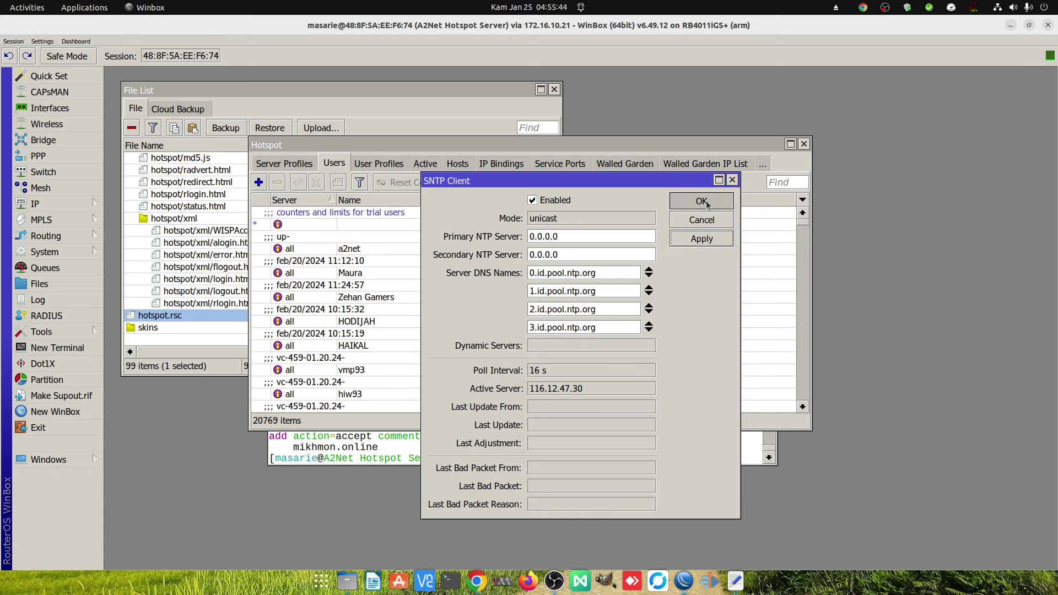
key("Return")
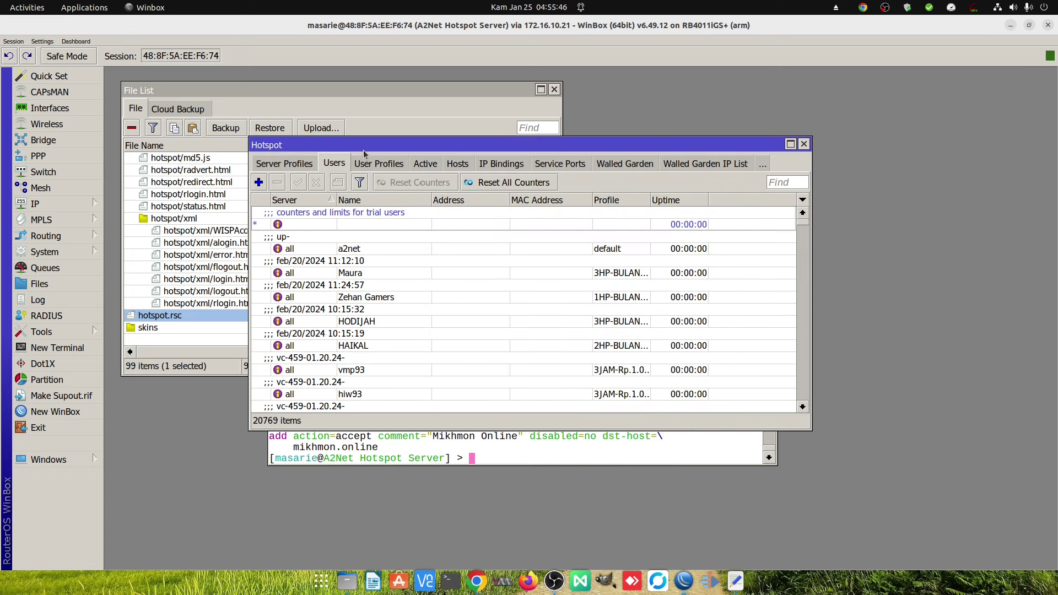
Review the A2Net Hotspot Server's hotspot user profiles and IP bindings
left_click_drag(364, 151, 371, 137)
left_click(384, 149)
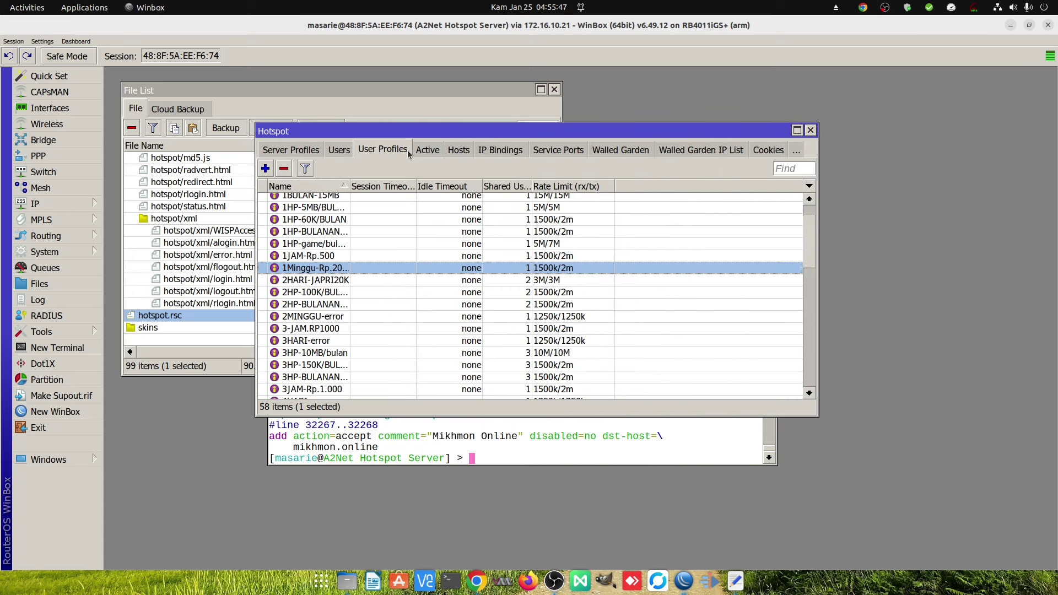
left_click(505, 151)
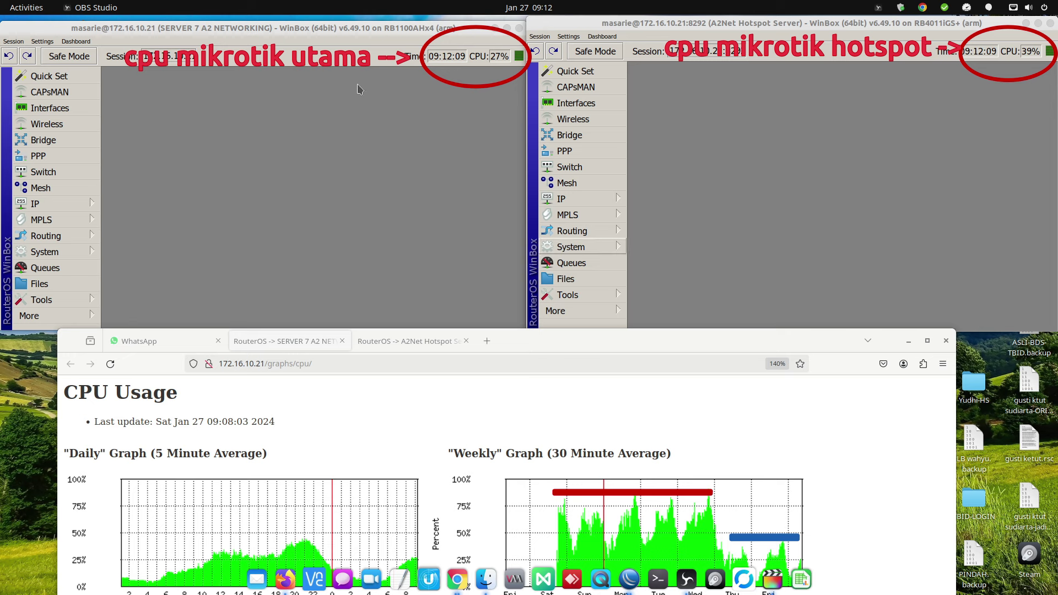
Bring the SERVER 7 A2 NETWORKING session into focus to compare its CPU load with the A2Net Hotspot Server's
left_click(286, 35)
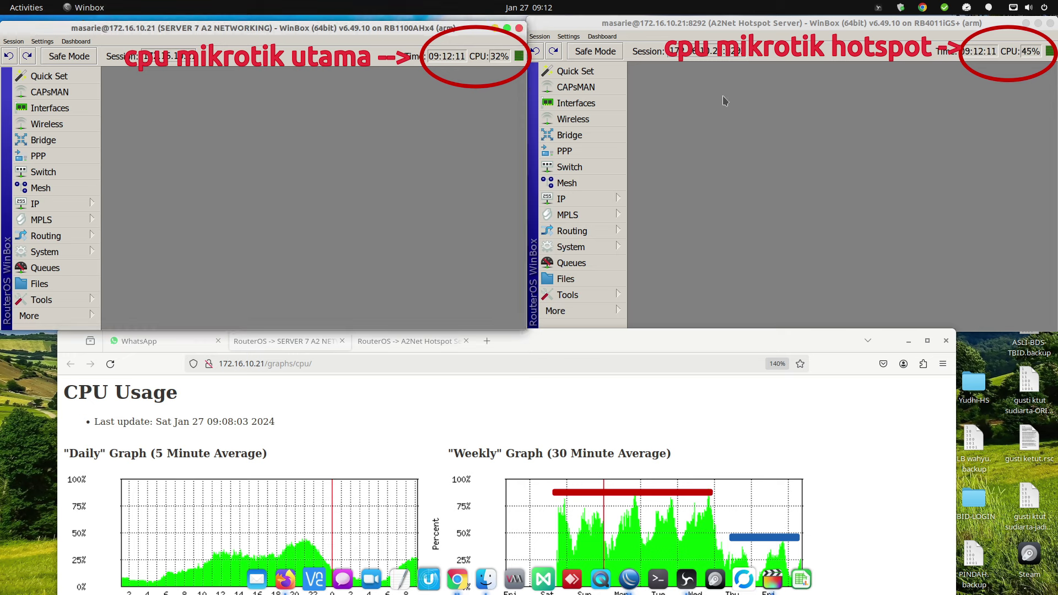